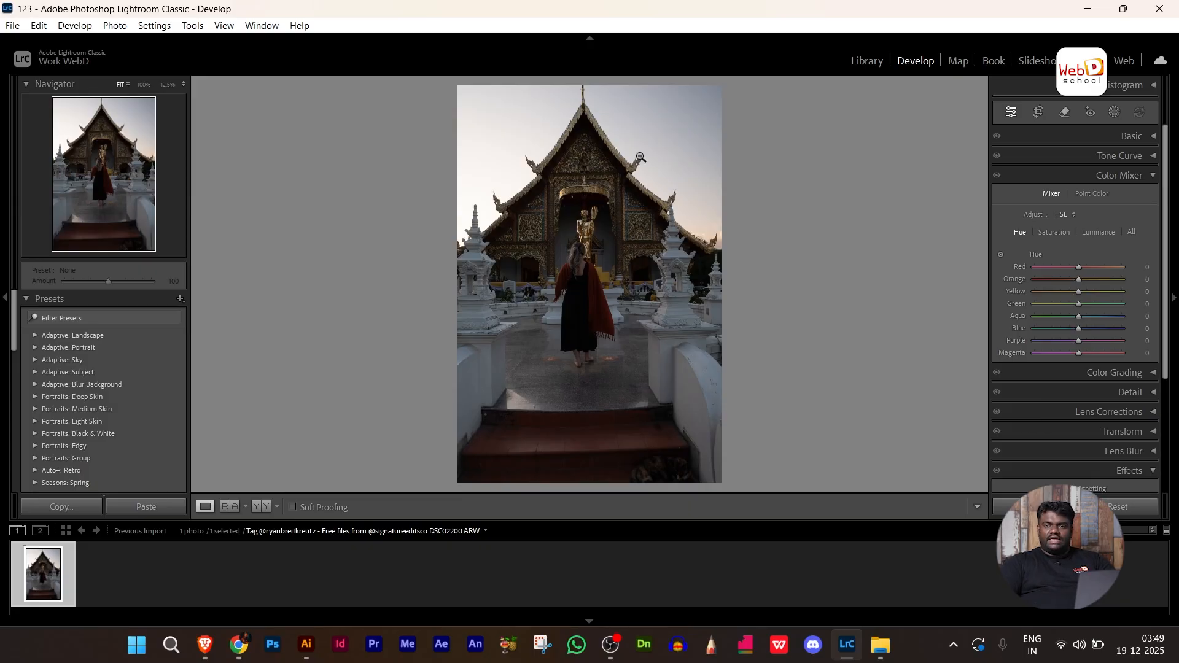
Step: In the Basic adjustments, set Temp to 10338, Exposure to +1.05, Contrast to +12, Highlights to -35, Shadows to +33, Whites to +39 and Blacks to -32
click(1152, 172)
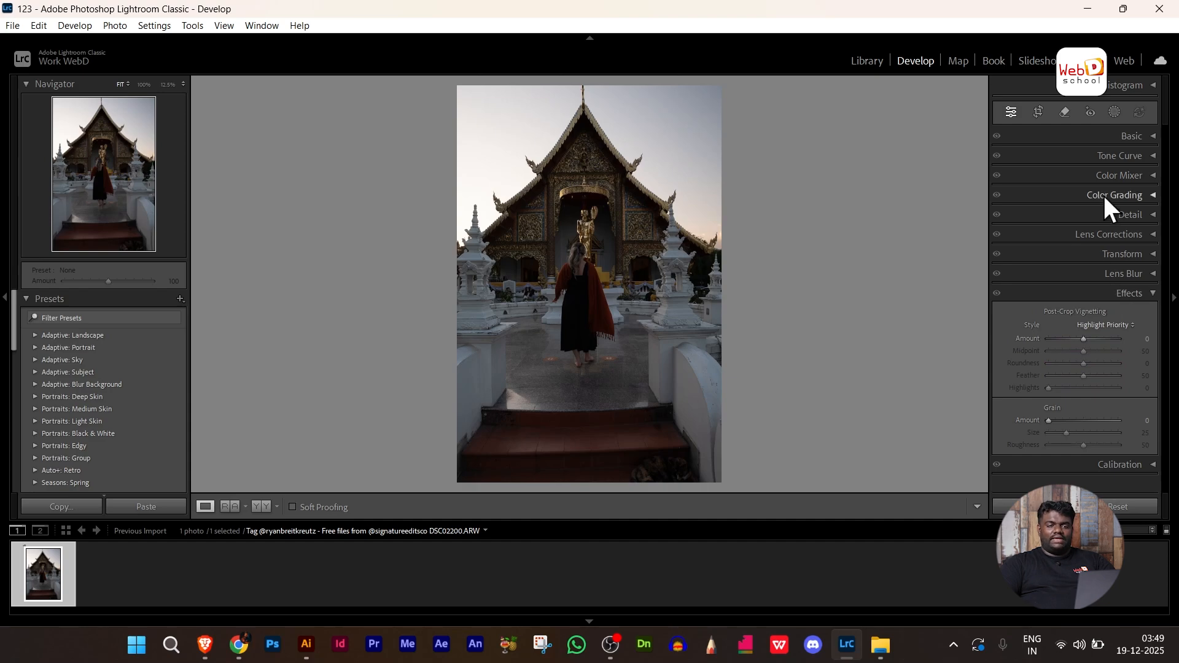
click(1103, 193)
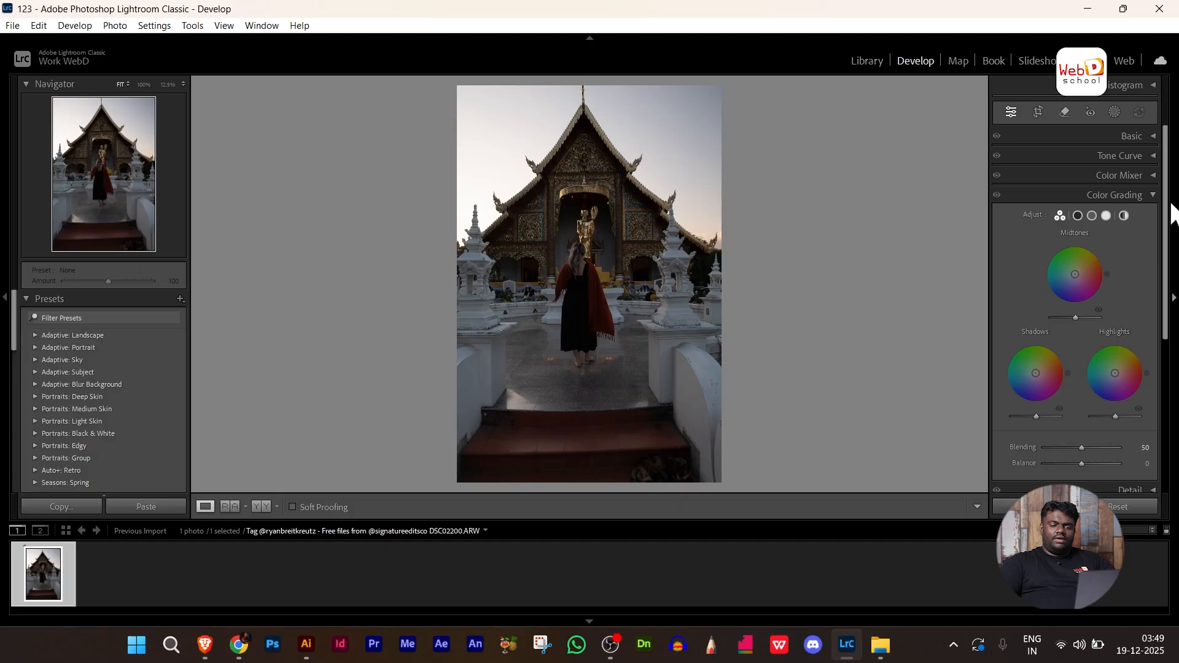
click(1135, 137)
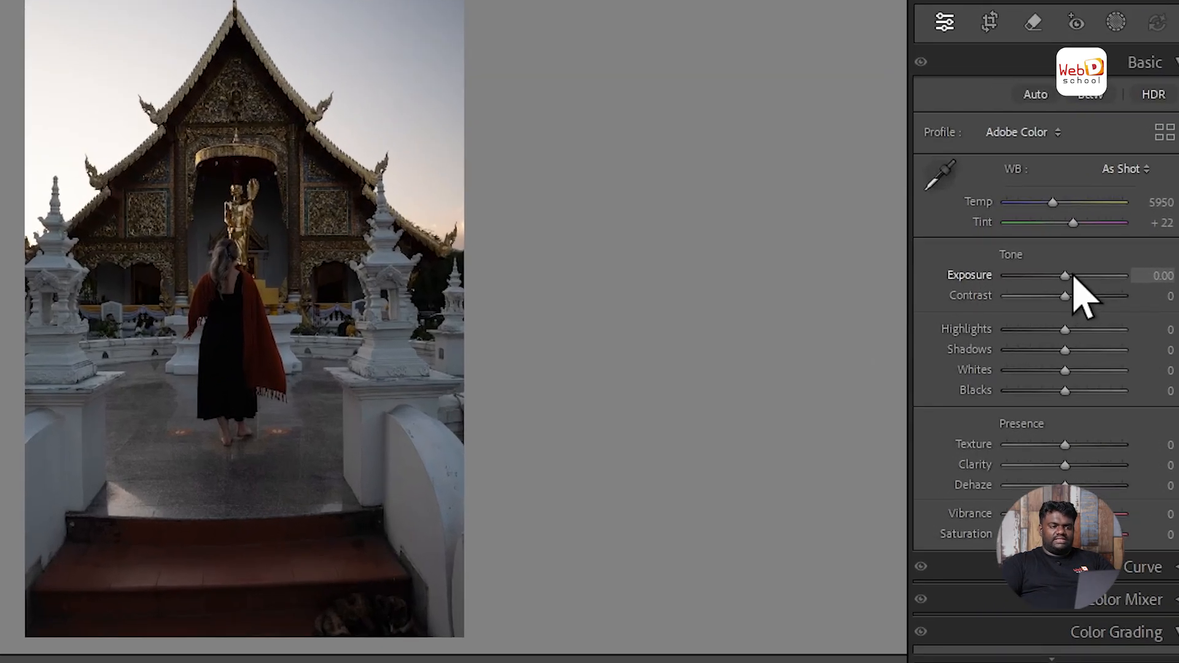
mouse_move(1085, 264)
mouse_down()
mouse_move(1096, 267)
mouse_move(1085, 281)
mouse_up()
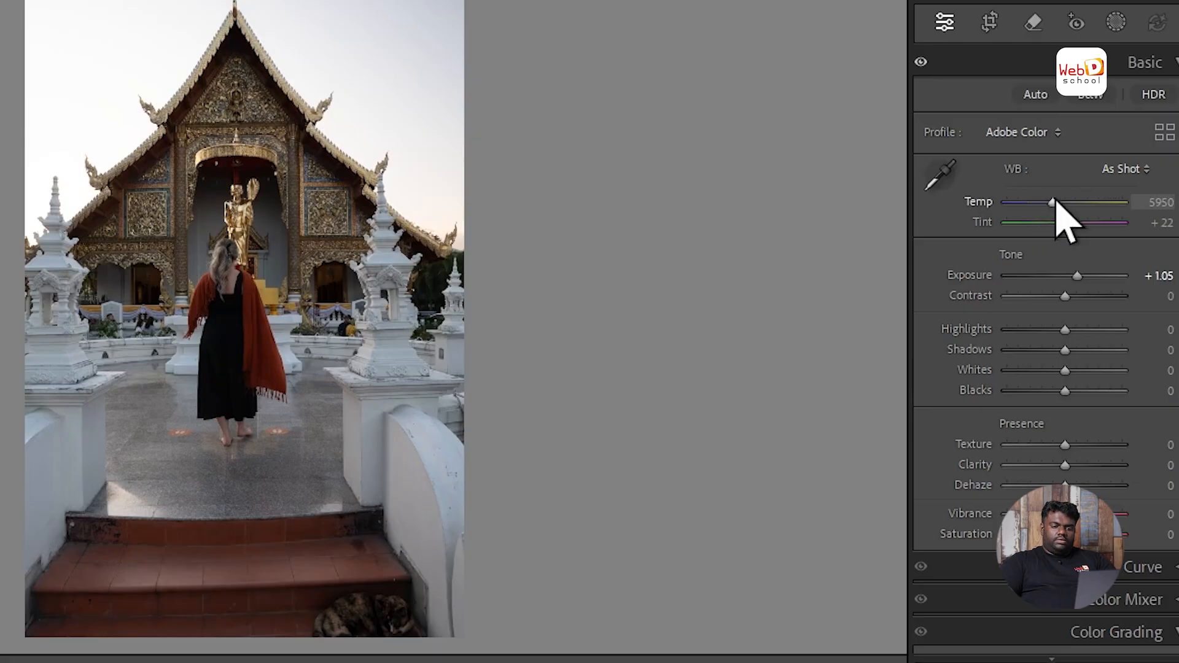
drag(1055, 203, 1094, 217)
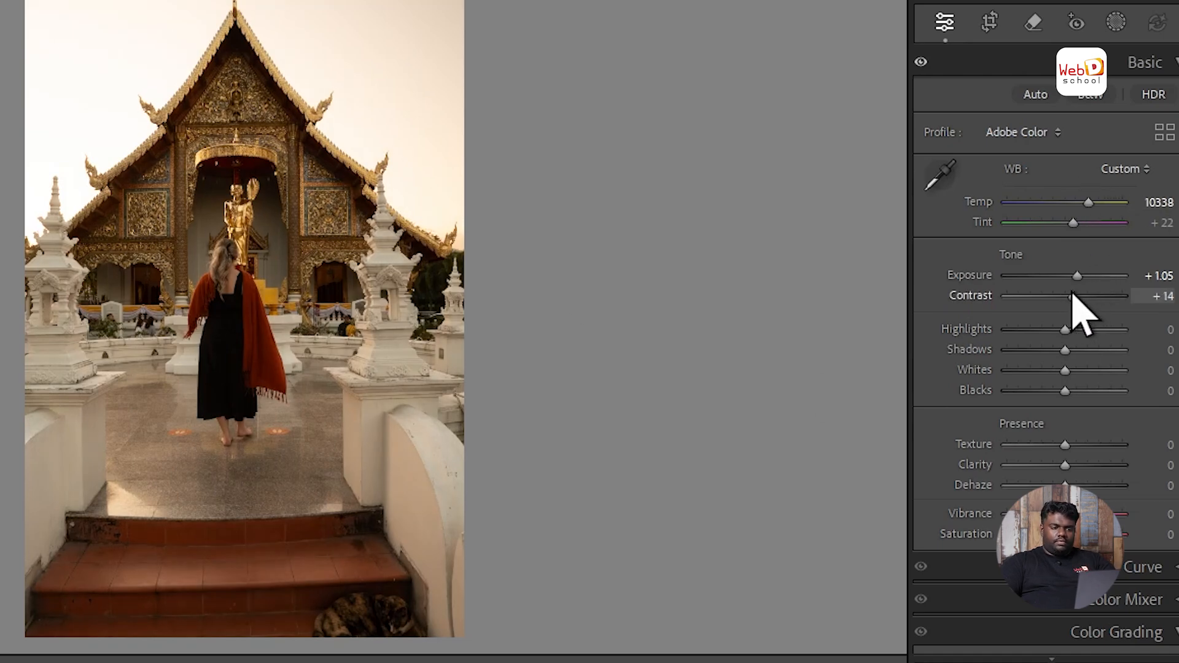
drag(1074, 299, 1047, 393)
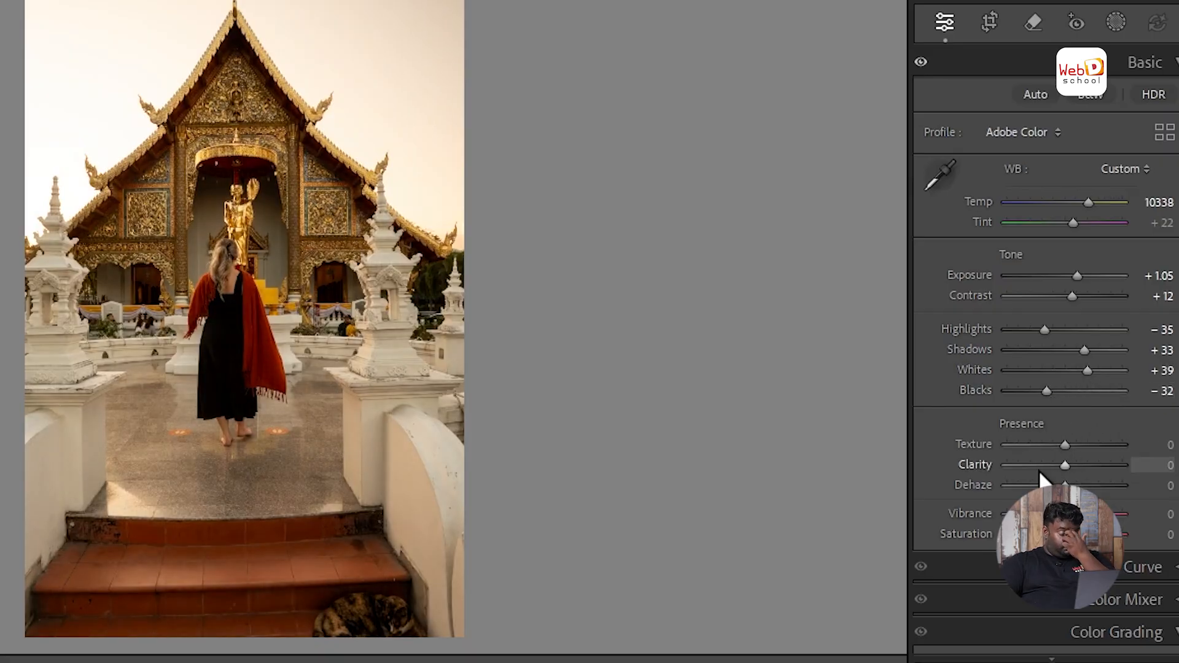
Step: Set the photo's Texture to +65, Clarity to +16, Dehaze to +9 and Vibrance to +19, and collapse the Basic adjustments
scroll(1120, 341, down, 3)
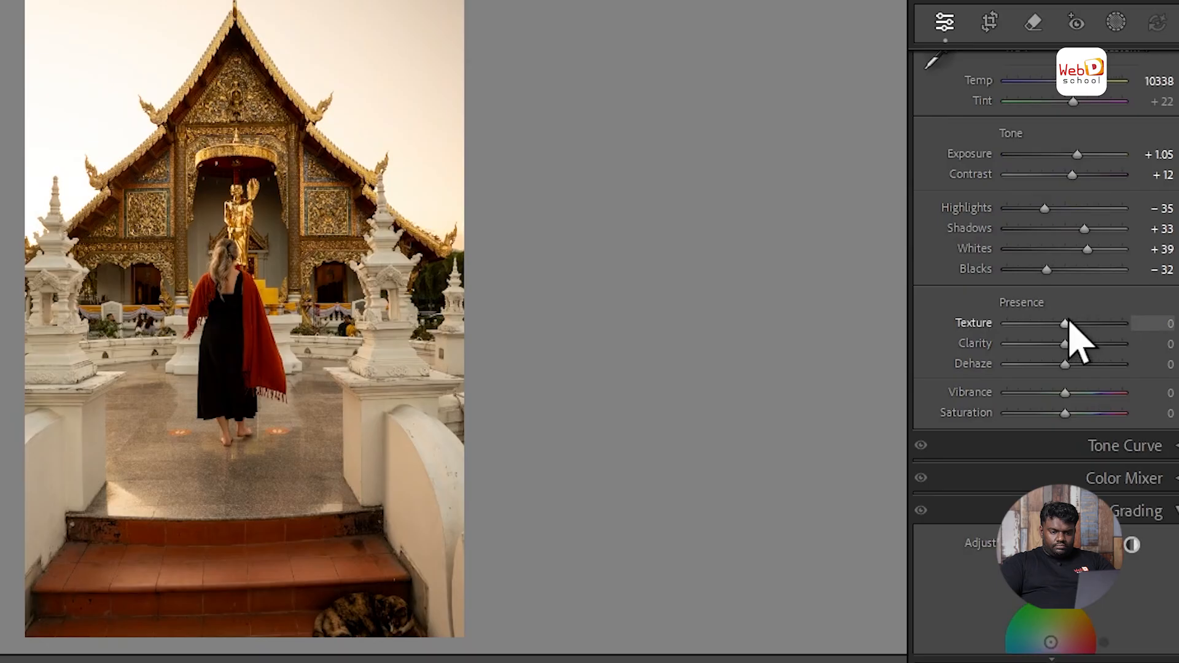
drag(1069, 321, 1081, 403)
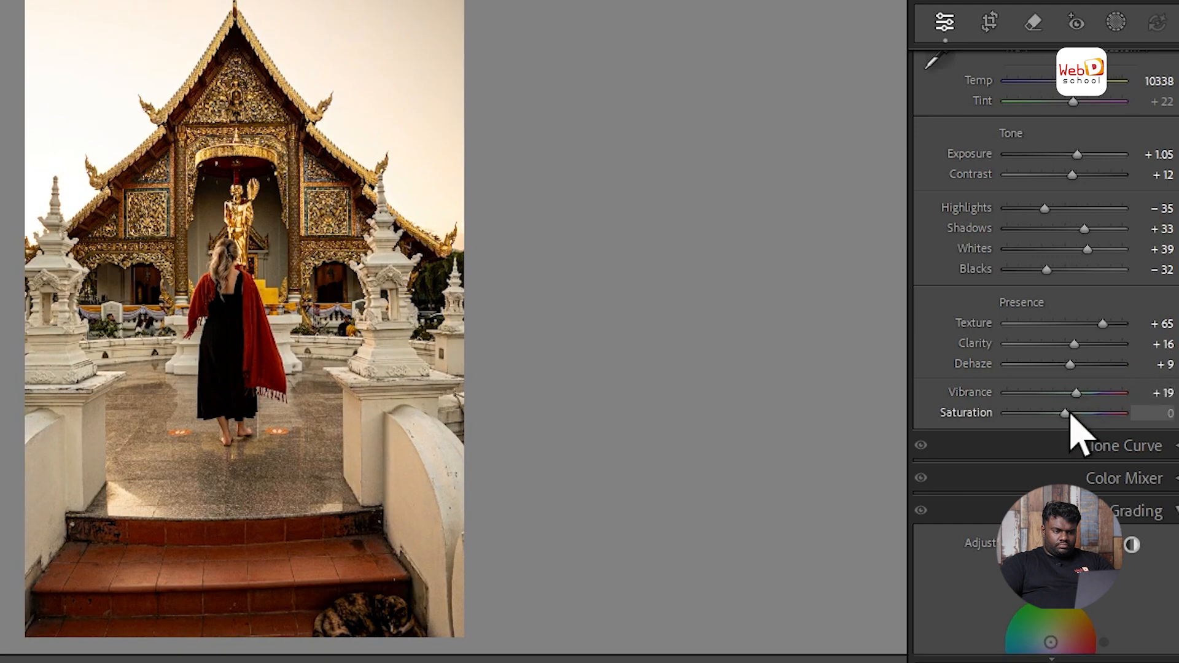
scroll(1080, 366, down, 5)
scroll(1079, 359, up, 2)
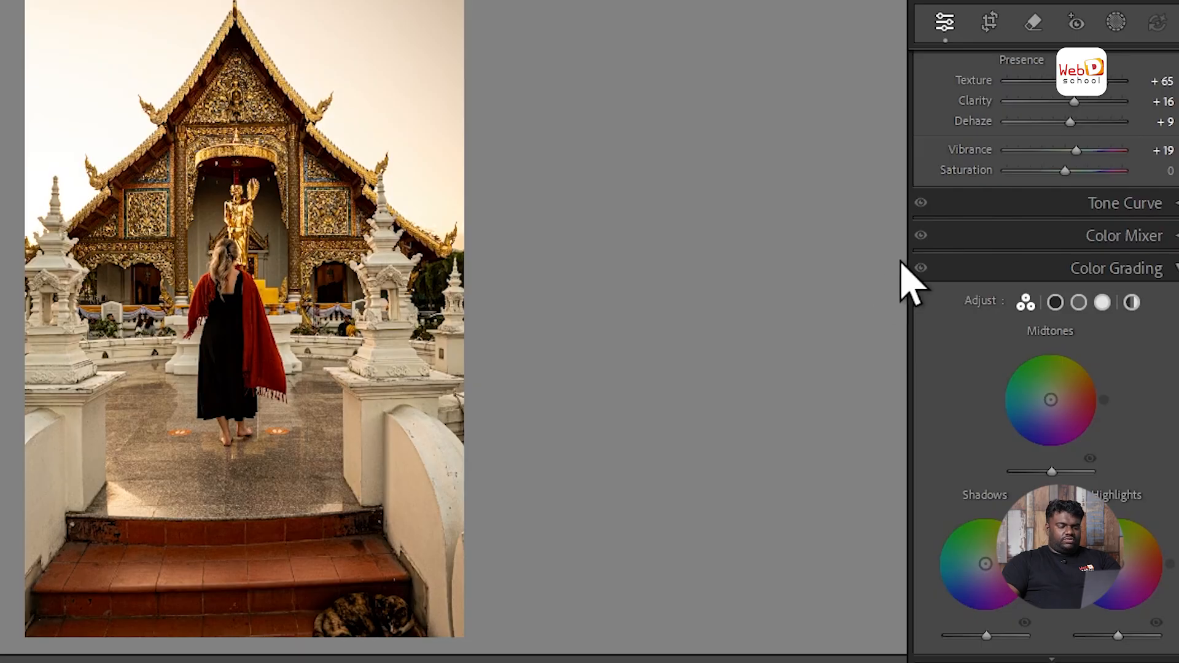
scroll(1149, 202, up, 6)
click(1158, 67)
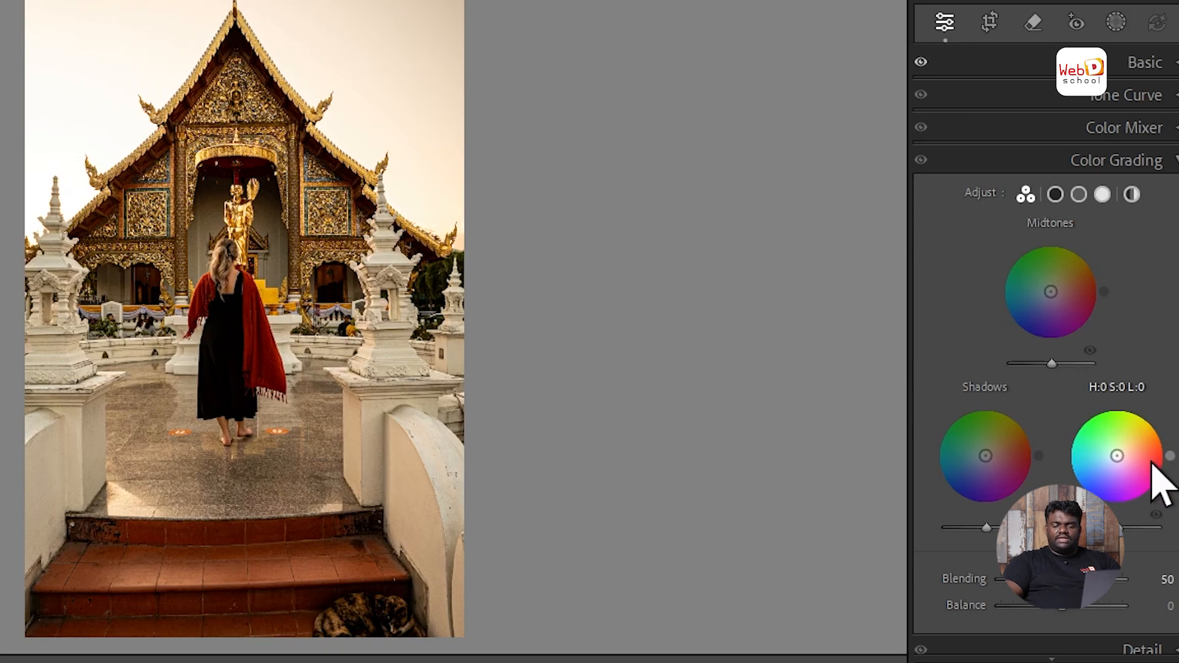
Step: Try tinting the highlights yellow-green at hue 85, saturation 80, and blue at hue 231, saturation 100
drag(1123, 481, 1124, 476)
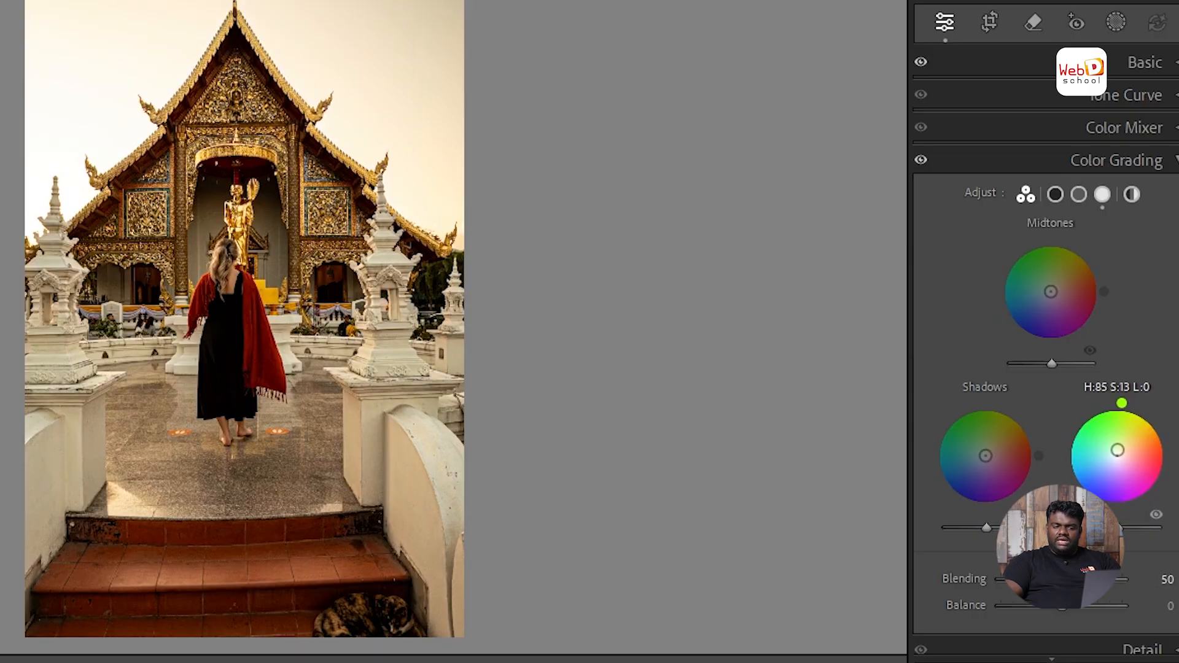
drag(1118, 450, 1120, 424)
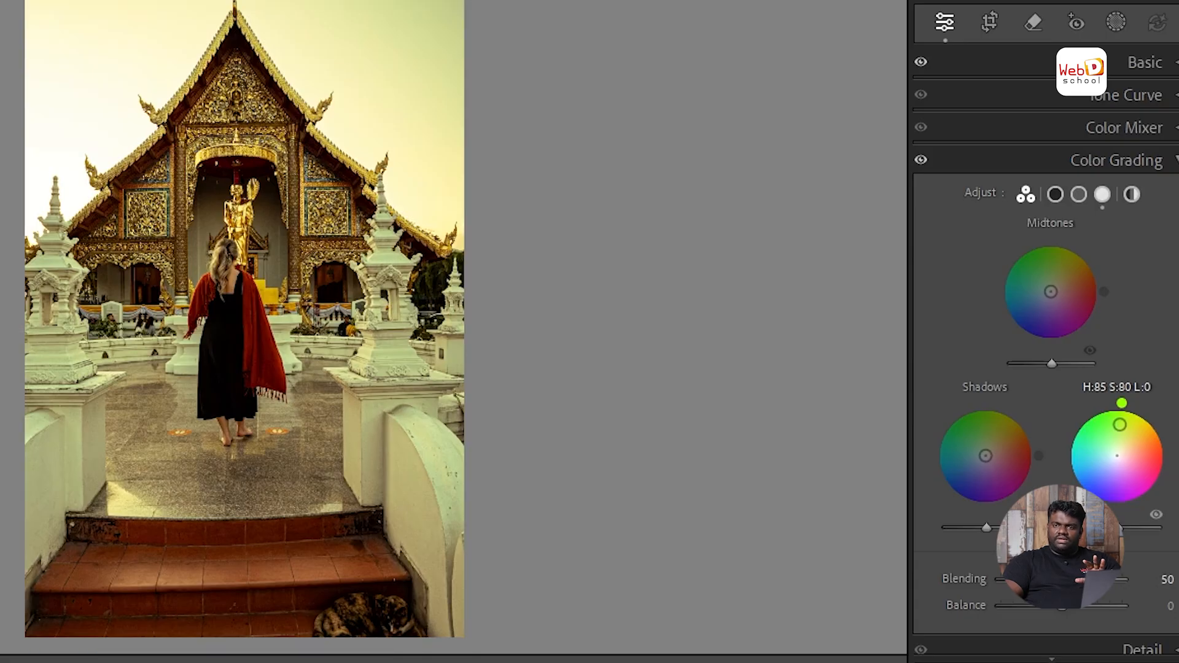
mouse_move(1119, 425)
mouse_down()
mouse_move(1115, 413)
mouse_move(1154, 460)
mouse_move(1125, 493)
mouse_move(1093, 485)
mouse_up()
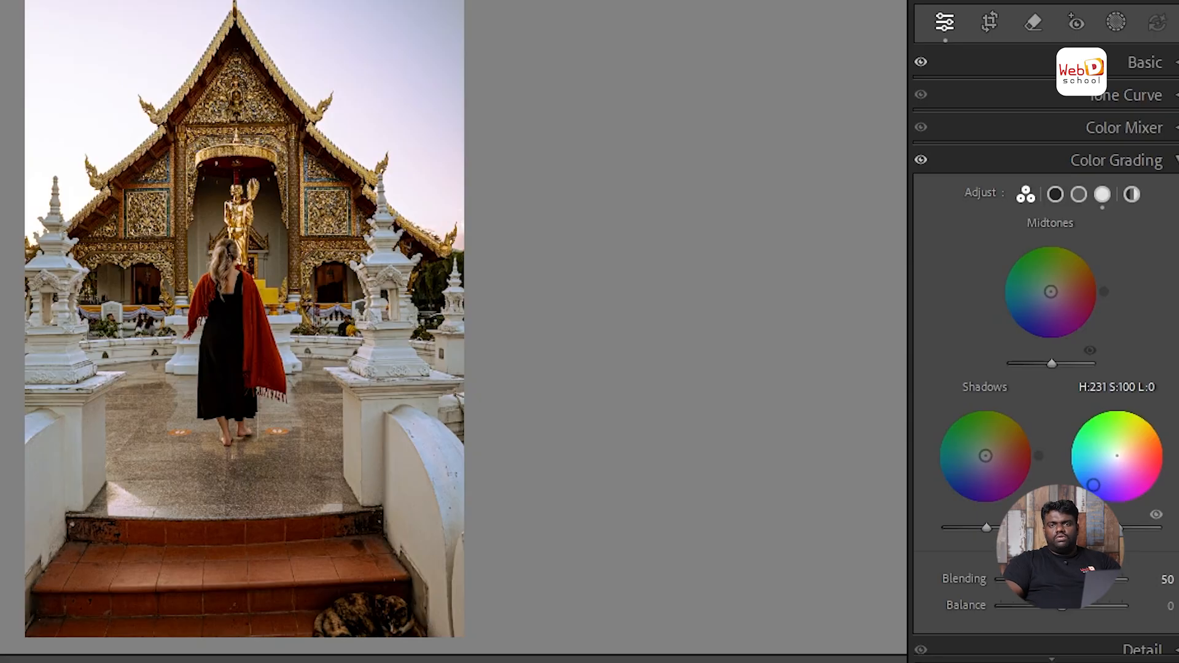
Step: Grade the photo's highlights with a moderately saturated orange tint
drag(1094, 486, 1138, 446)
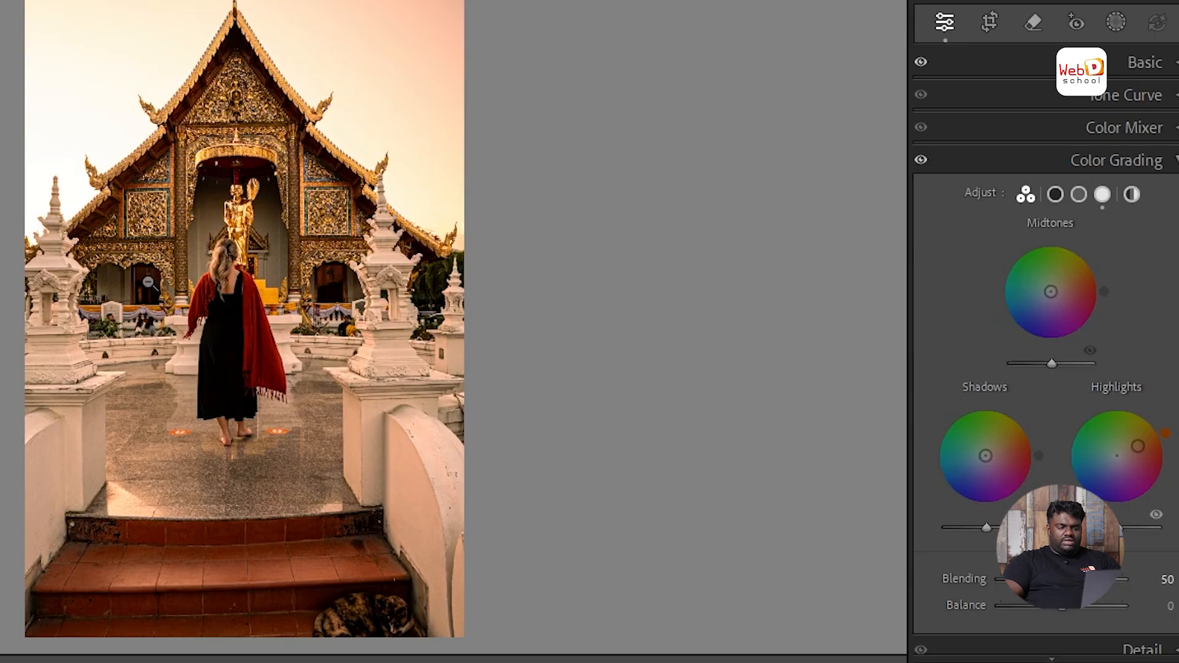
key(ctrl)
key(ctrl)
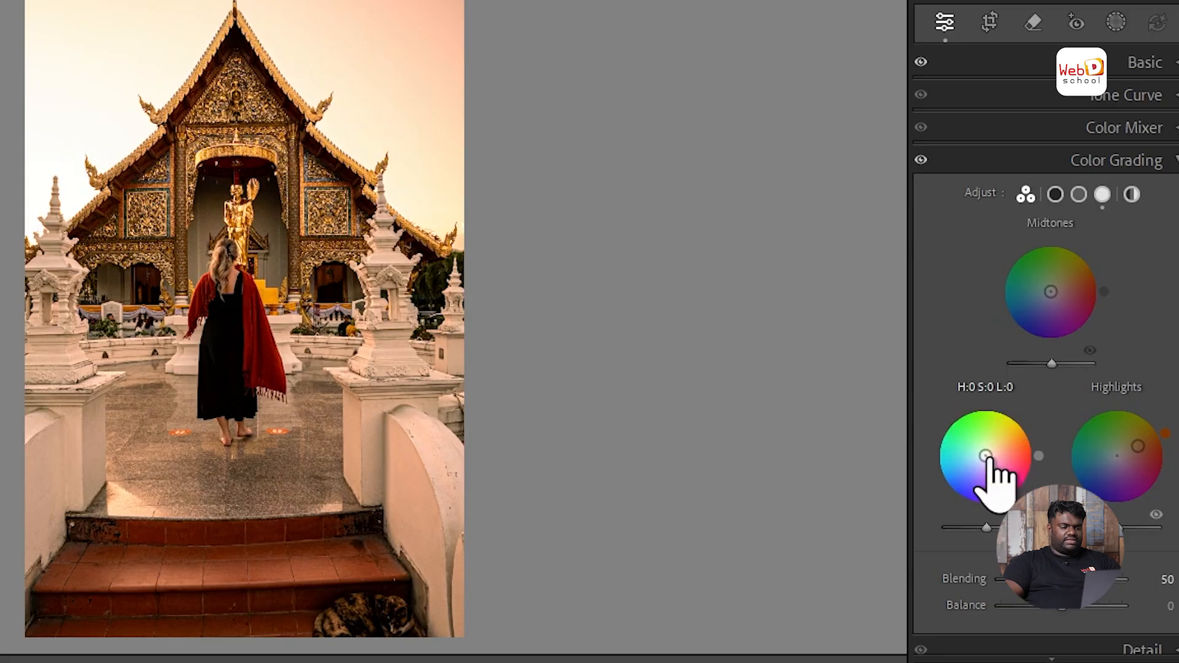
Step: Tint the shadows a moderate yellow and the midtones yellow at hue 61, saturation 32, and collapse the color grading controls
mouse_move(986, 456)
mouse_down()
mouse_move(1012, 442)
mouse_move(994, 442)
mouse_up()
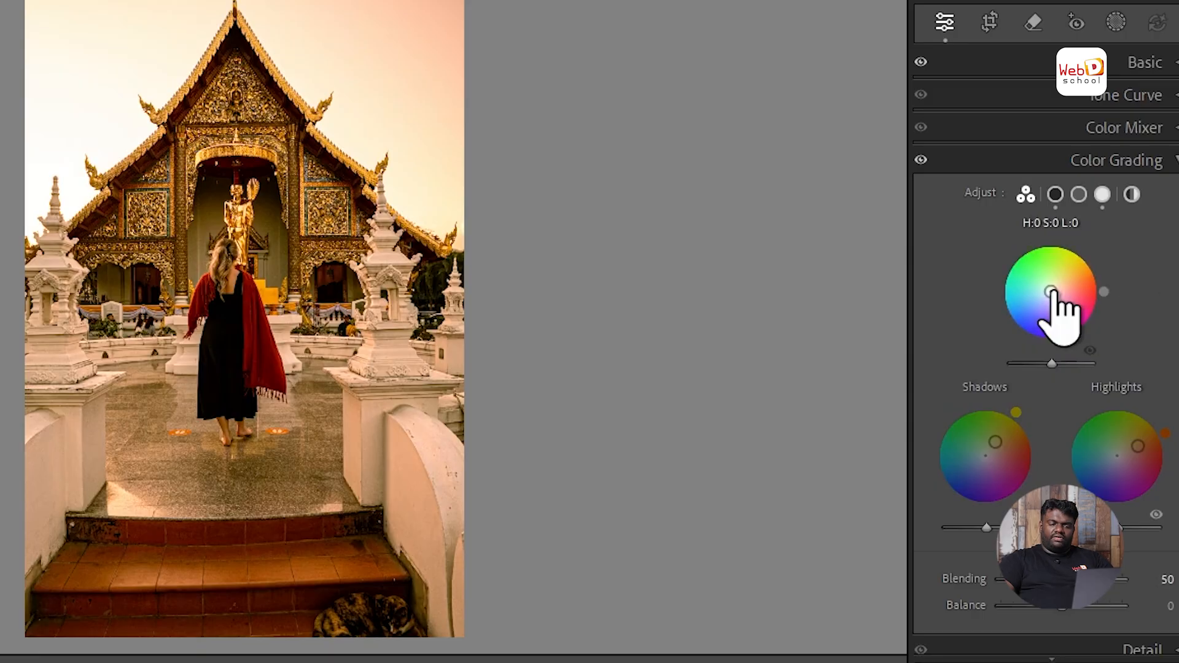
mouse_move(1051, 292)
mouse_down()
mouse_move(1073, 262)
mouse_move(1058, 292)
mouse_move(1057, 282)
mouse_up()
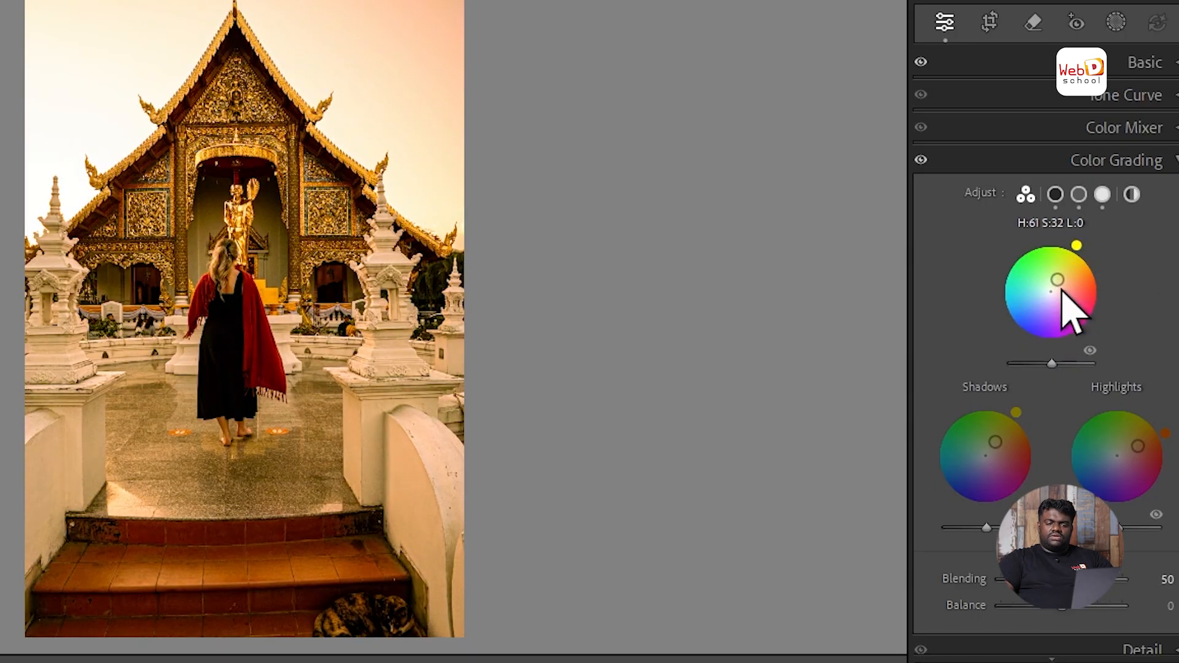
click(1150, 156)
Step: Apply Denoise to the photo at an amount of 50
click(1123, 194)
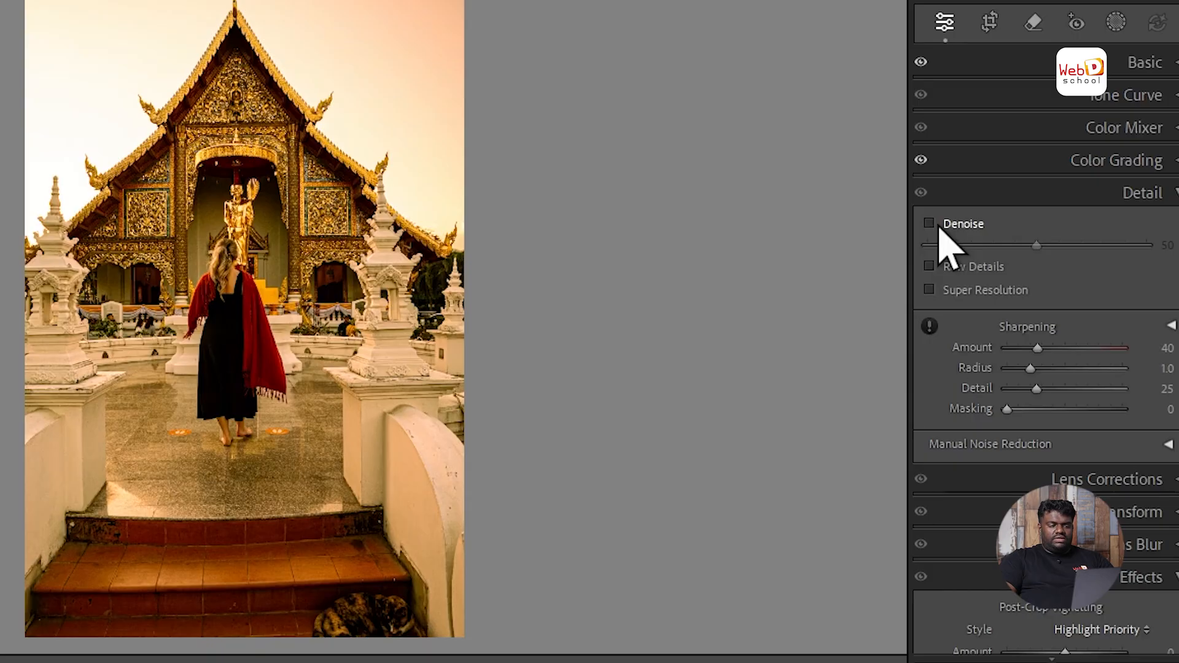
click(939, 227)
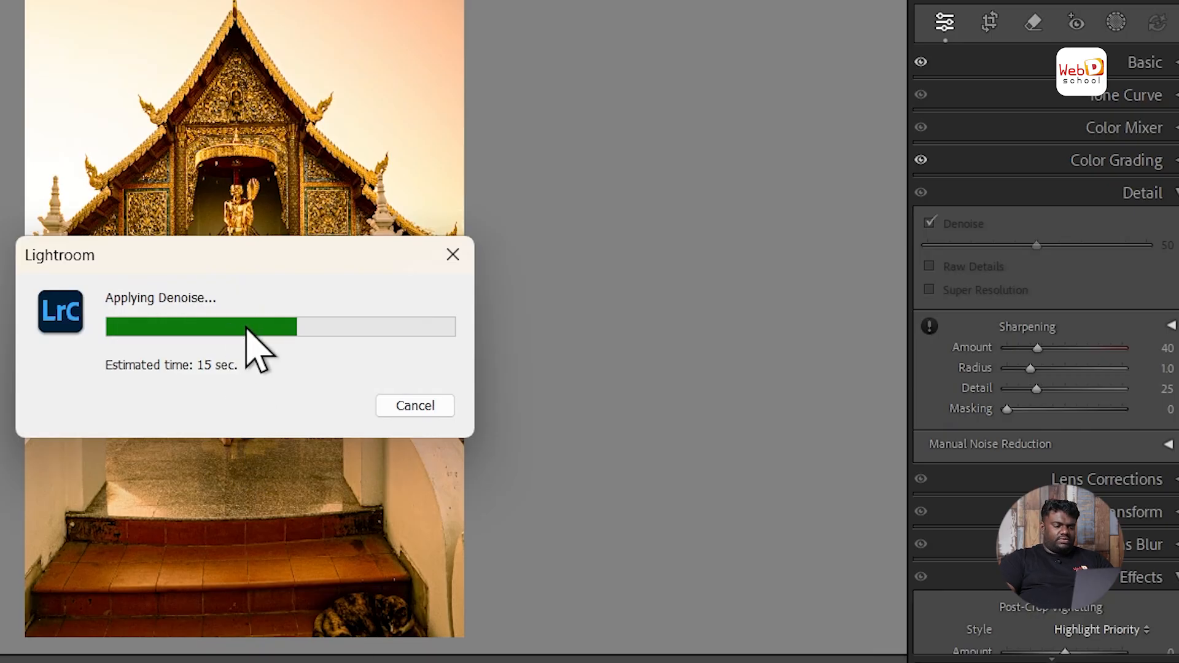
drag(192, 246, 121, 213)
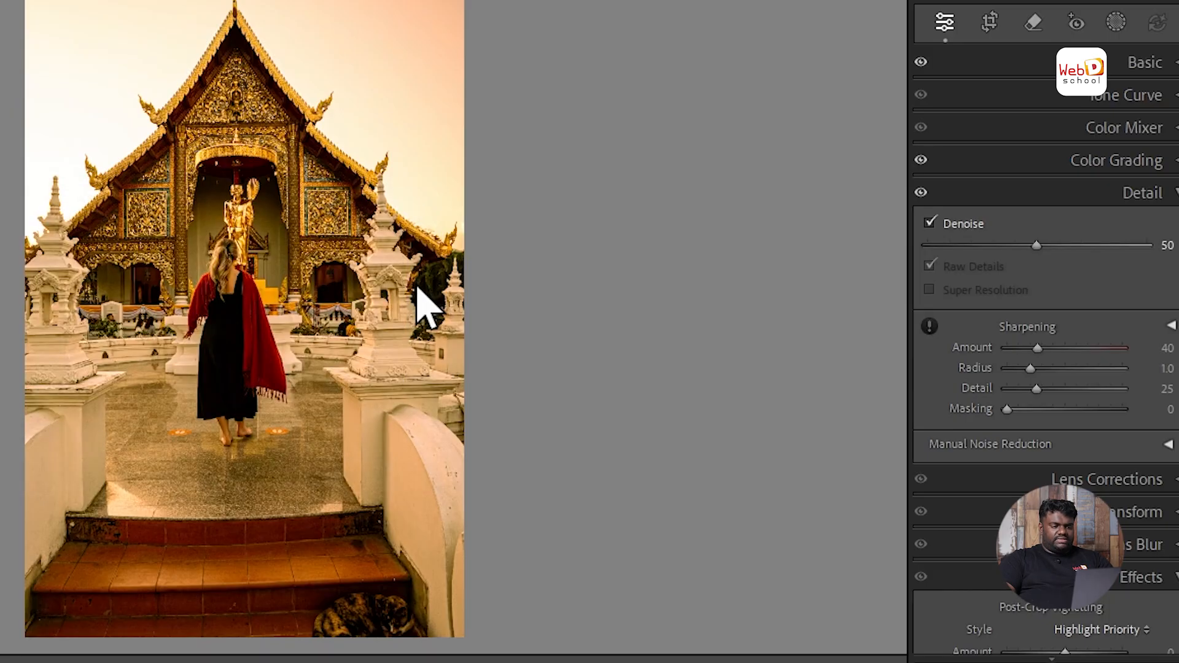
Step: Examine the denoised photo up close, checking the carved roof ornaments, golden statue, white pillars and the woman
key(alt)
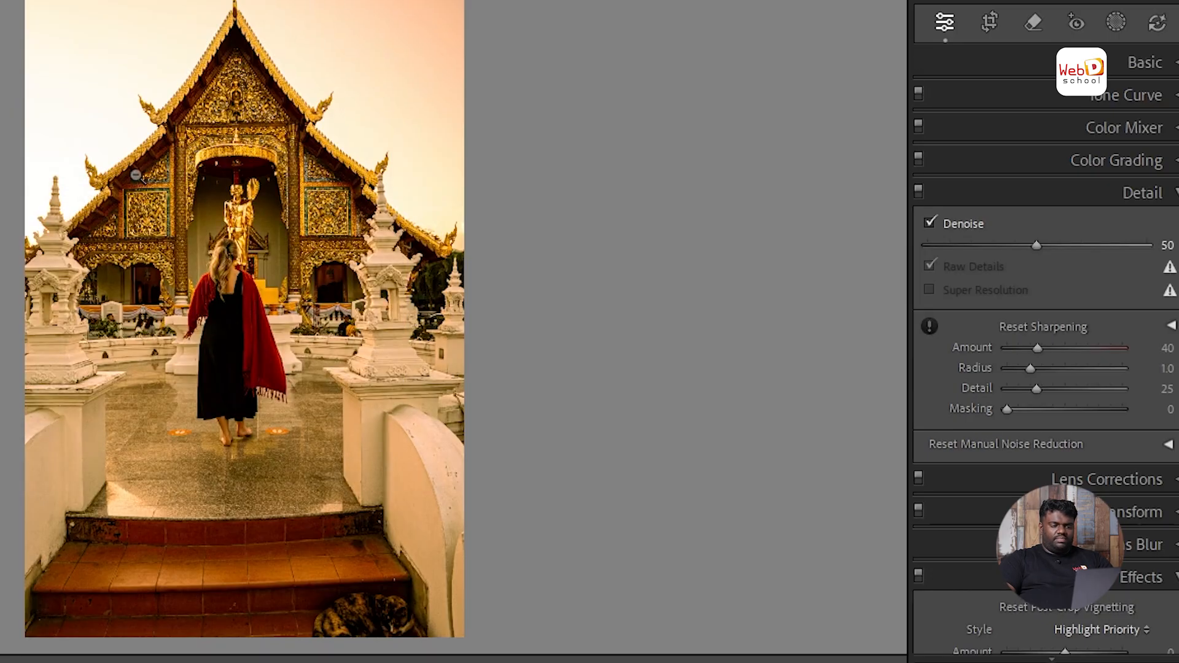
click(137, 175)
click(137, 175)
key(alt)
click(132, 169)
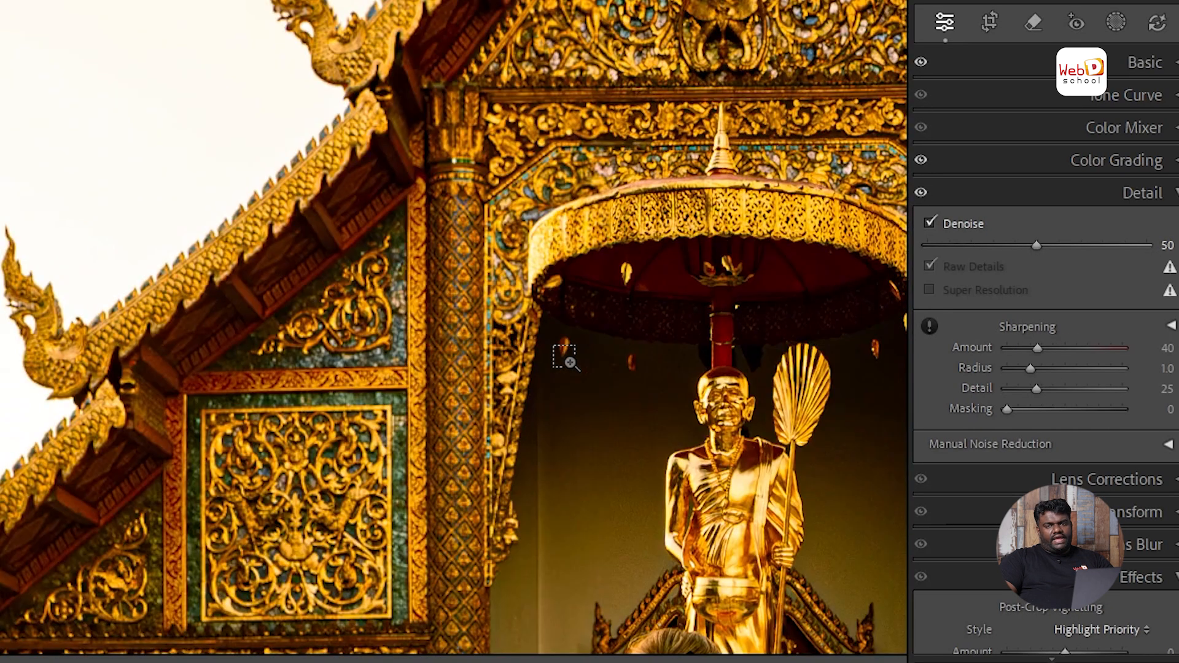
click(561, 356)
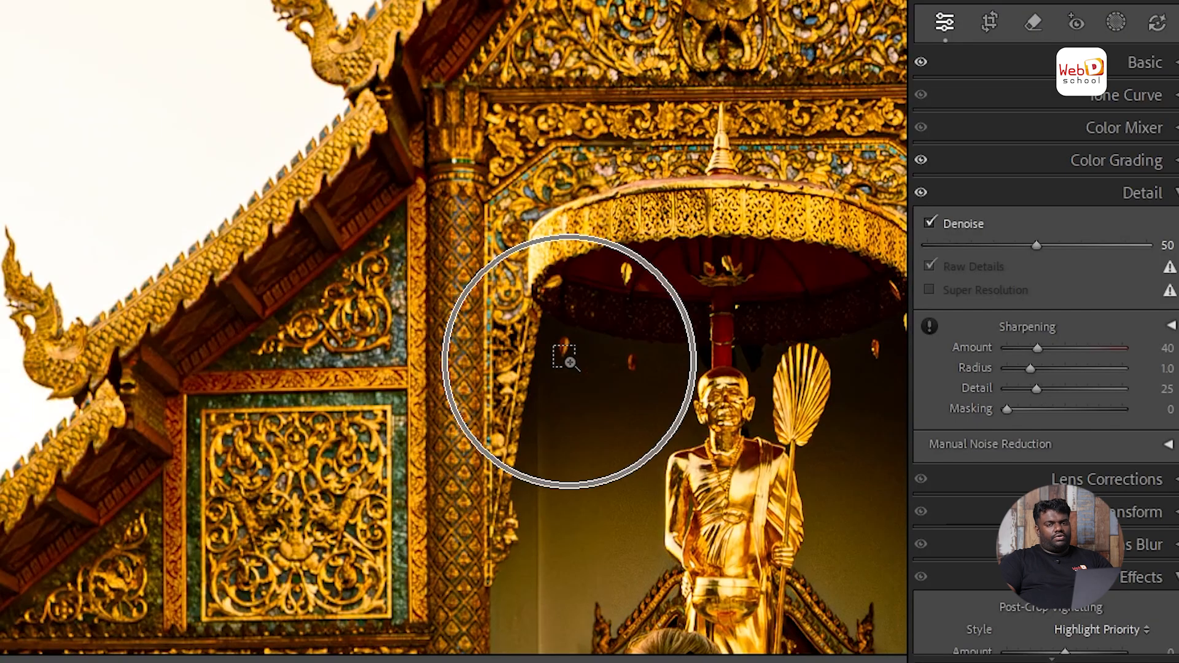
key(ctrl+equal)
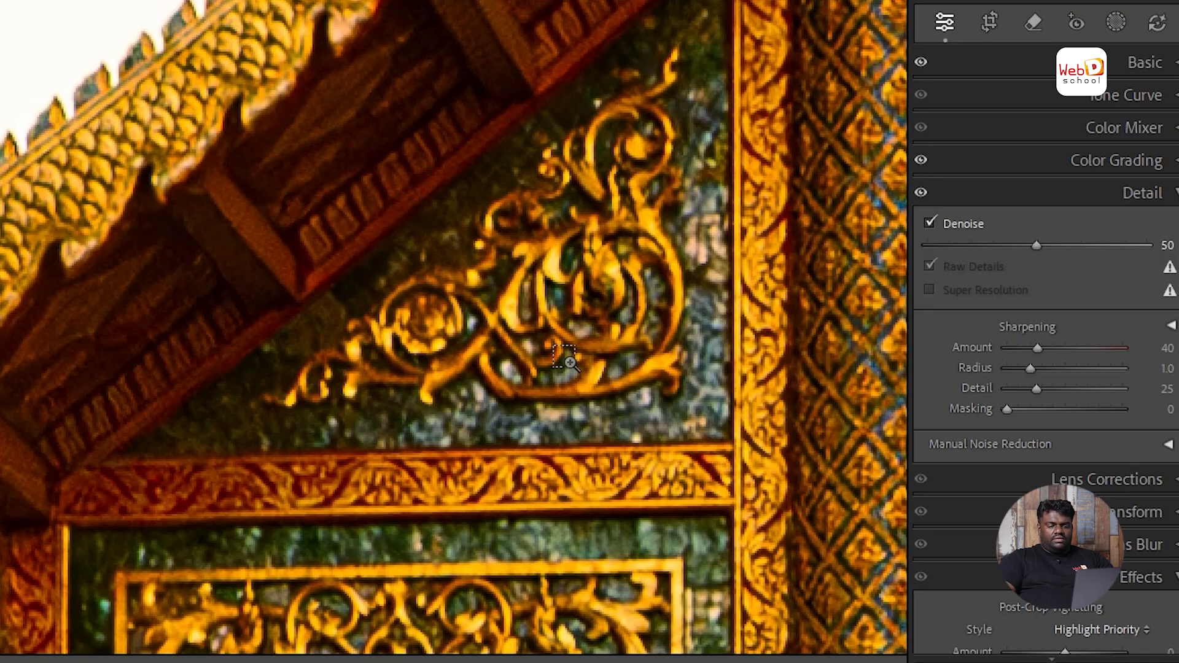
key(ctrl+minus)
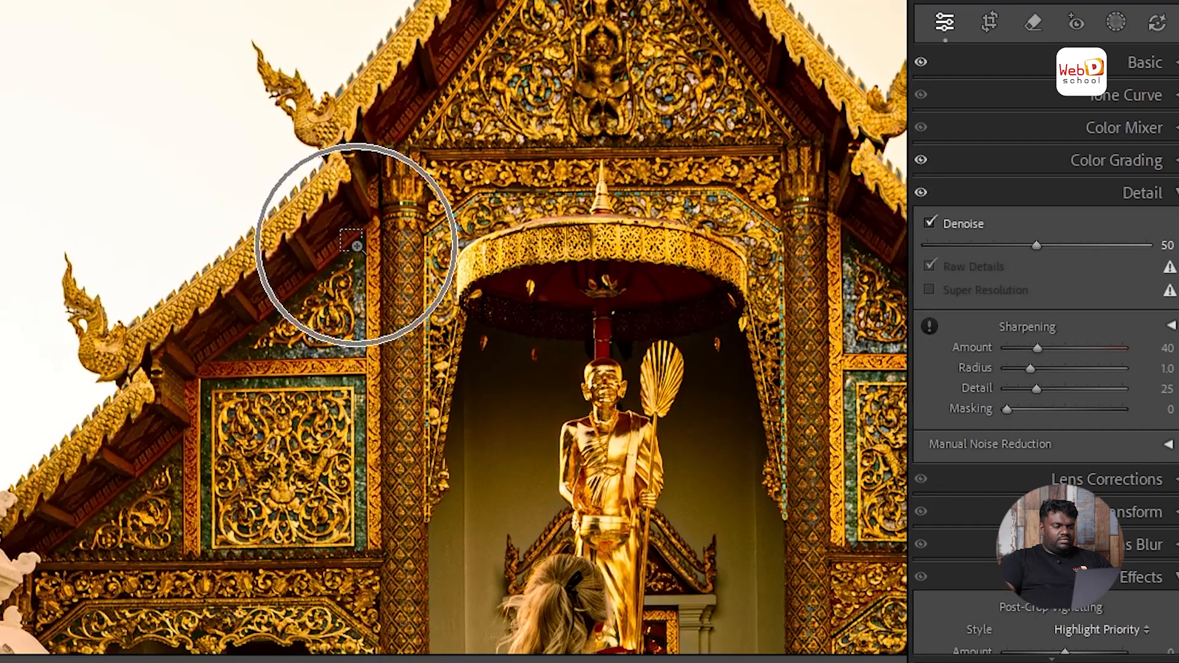
click(508, 437)
click(508, 436)
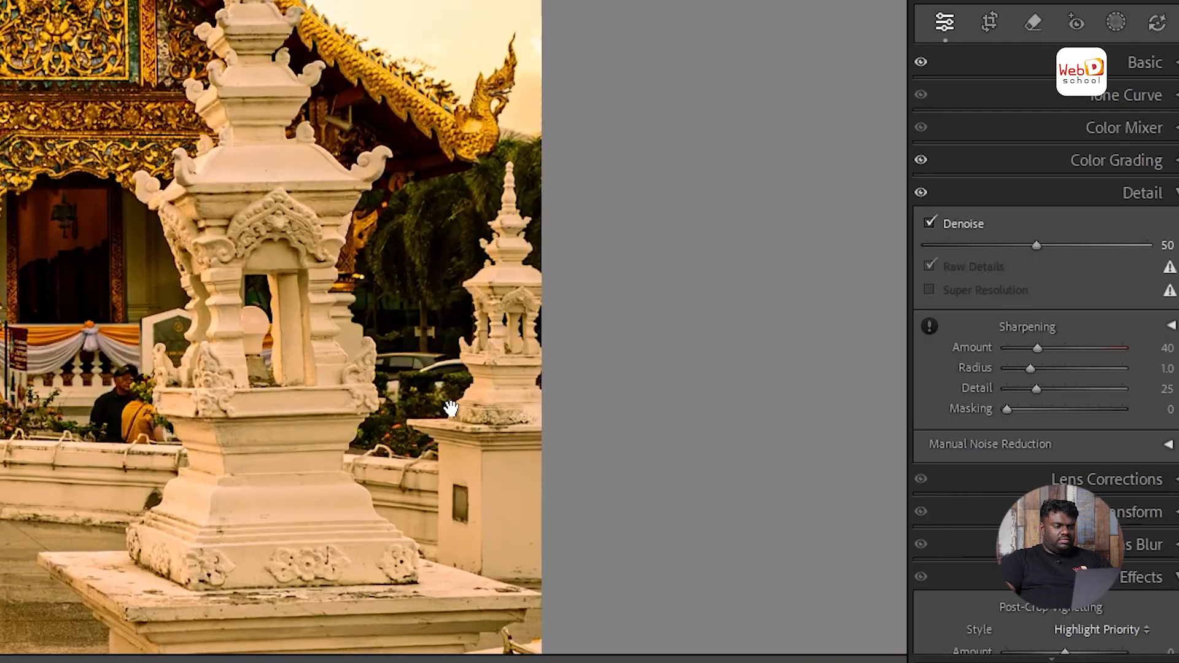
drag(78, 340, 518, 367)
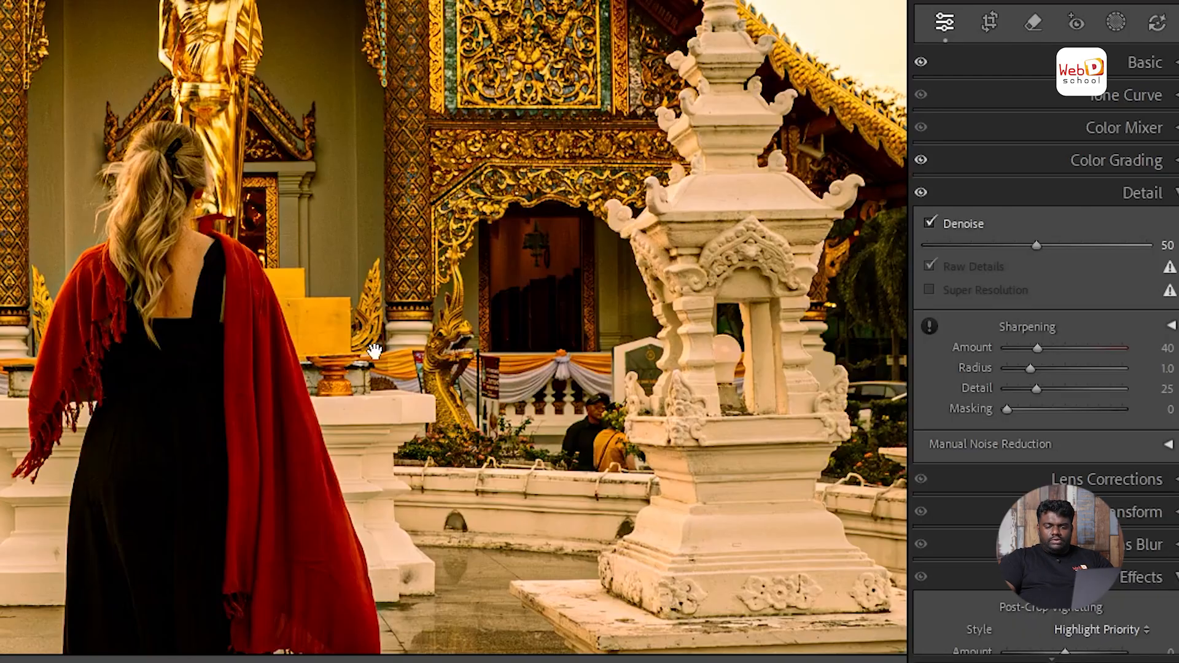
drag(260, 164, 297, 351)
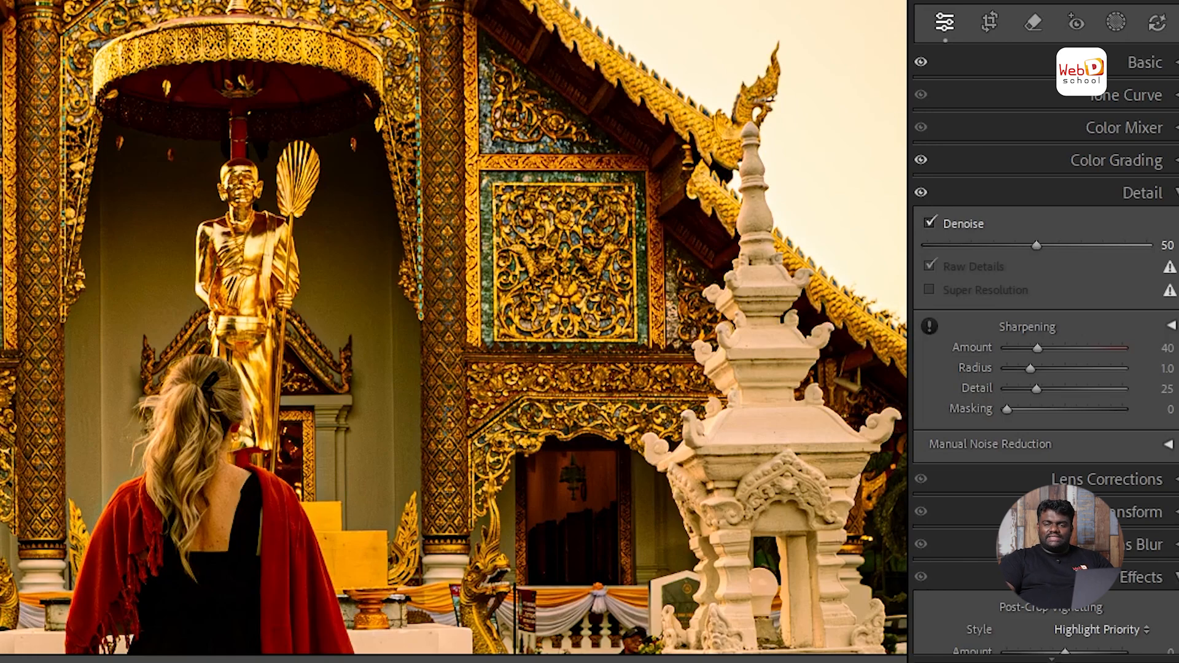
Step: View the lens correction profile options, including chromatic aberration removal and profile corrections, without changing any of them
click(1142, 192)
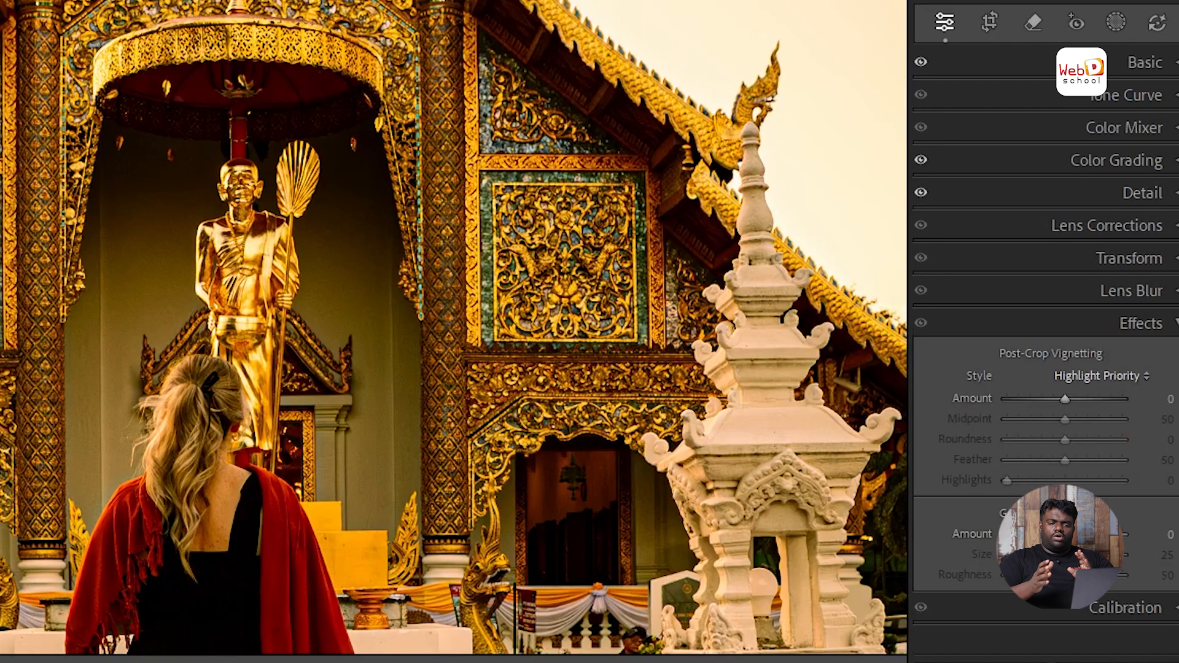
click(1122, 237)
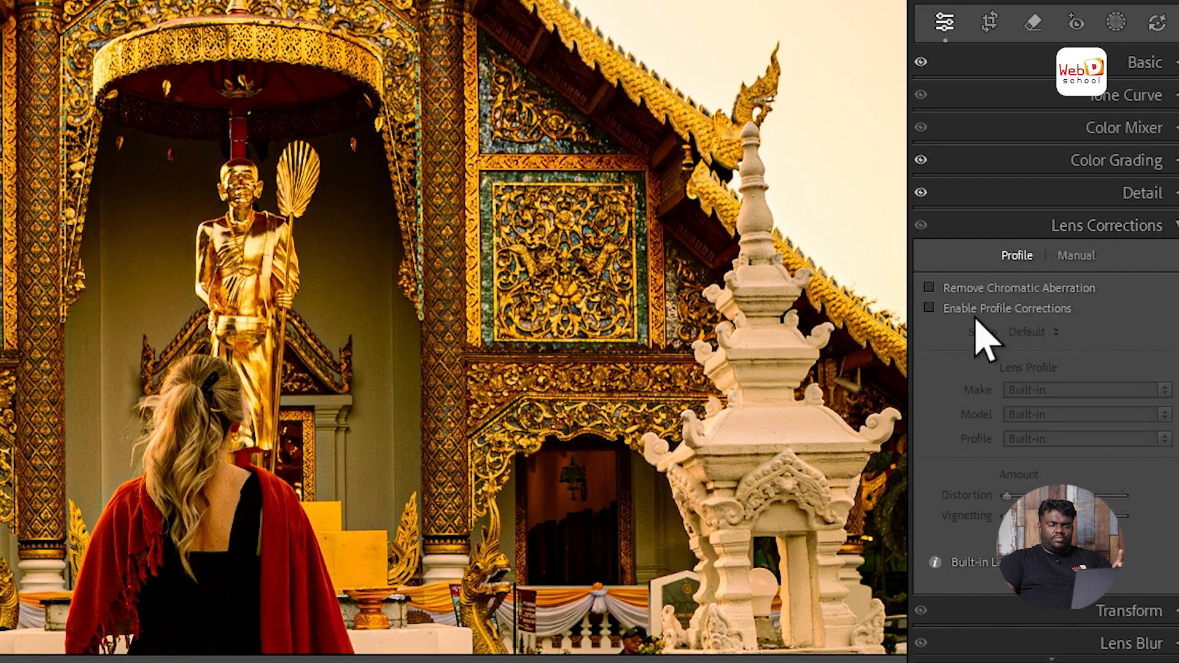
click(1147, 233)
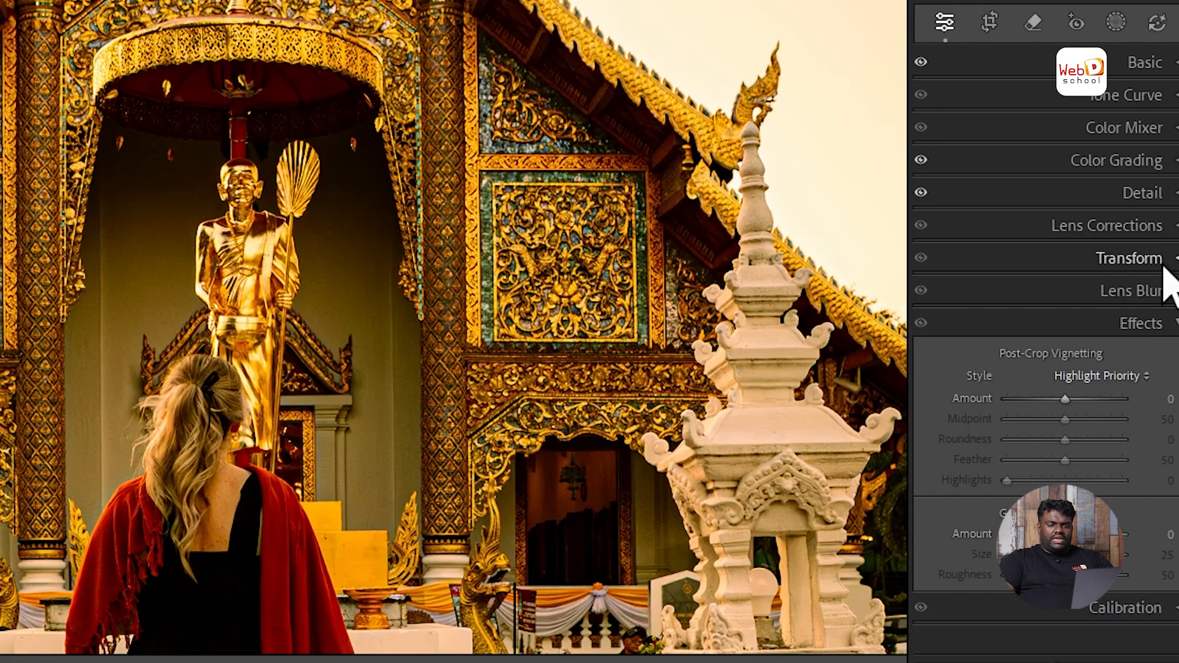
Step: Transform the photo with Scale 118, Vertical -100, Horizontal +7 and Rotate -3.2
click(1155, 259)
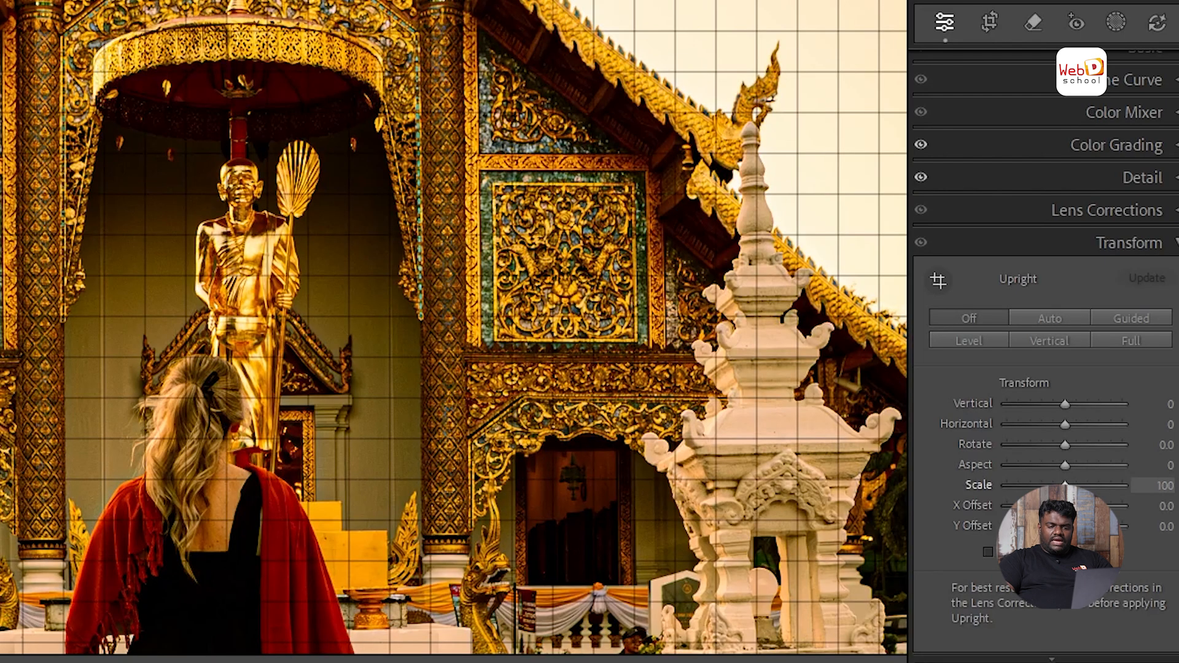
drag(1065, 486, 1087, 486)
drag(1074, 405, 987, 452)
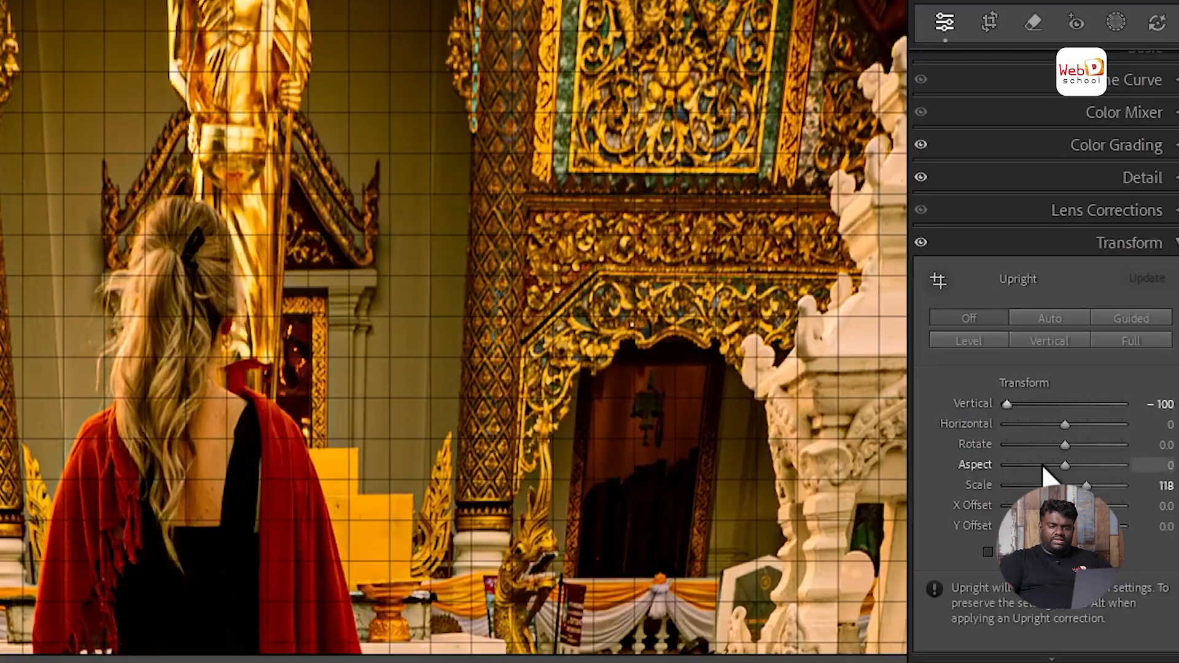
mouse_move(1063, 440)
mouse_down()
mouse_move(1126, 437)
mouse_move(1074, 441)
mouse_move(1077, 453)
mouse_move(1143, 456)
mouse_move(1053, 453)
mouse_up()
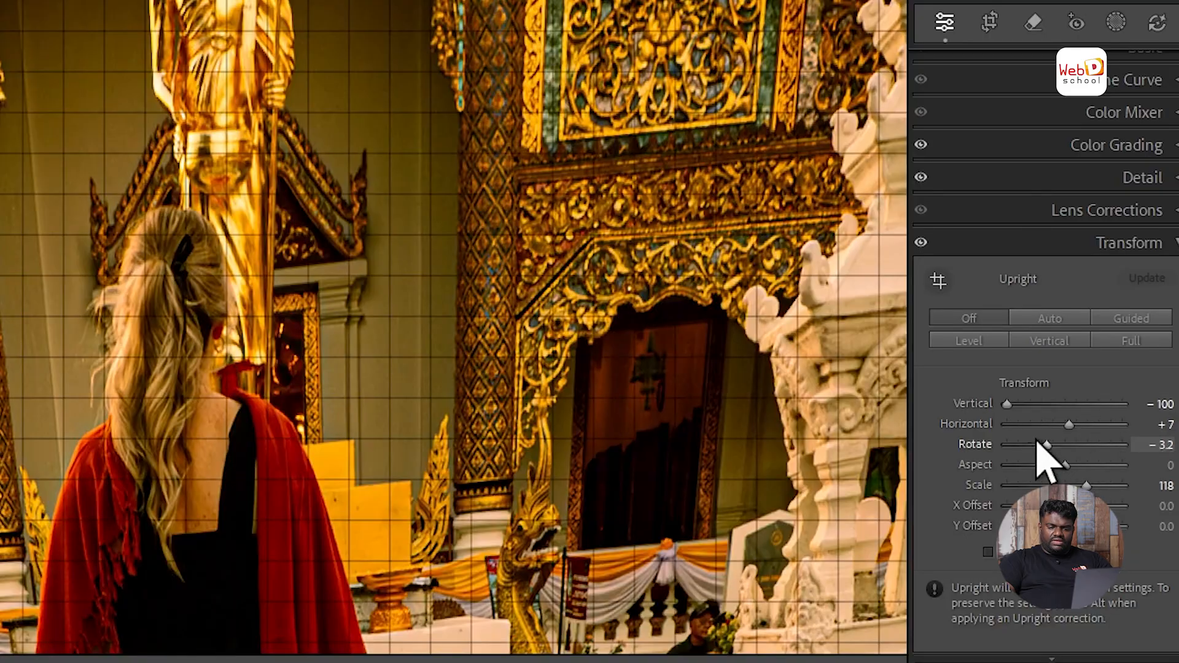
Step: Reset the Transform adjustments to Vertical 0, Horizontal 0, Rotate 0 and Scale 100, and return to the full photo
double_click(1007, 404)
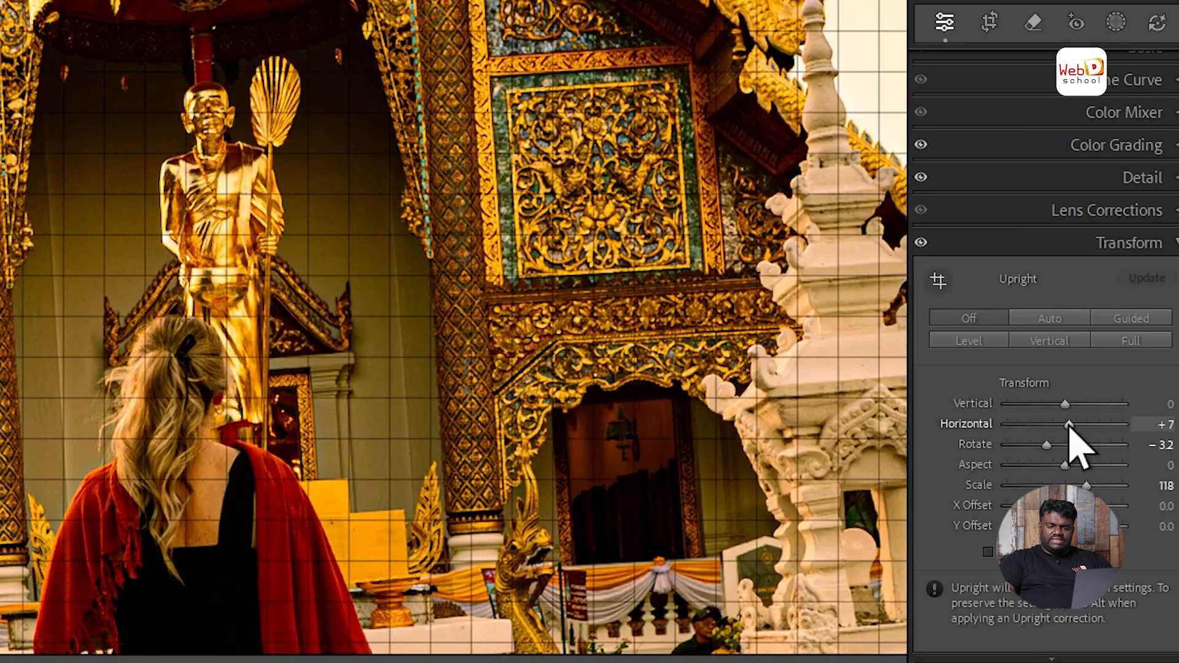
double_click(1047, 444)
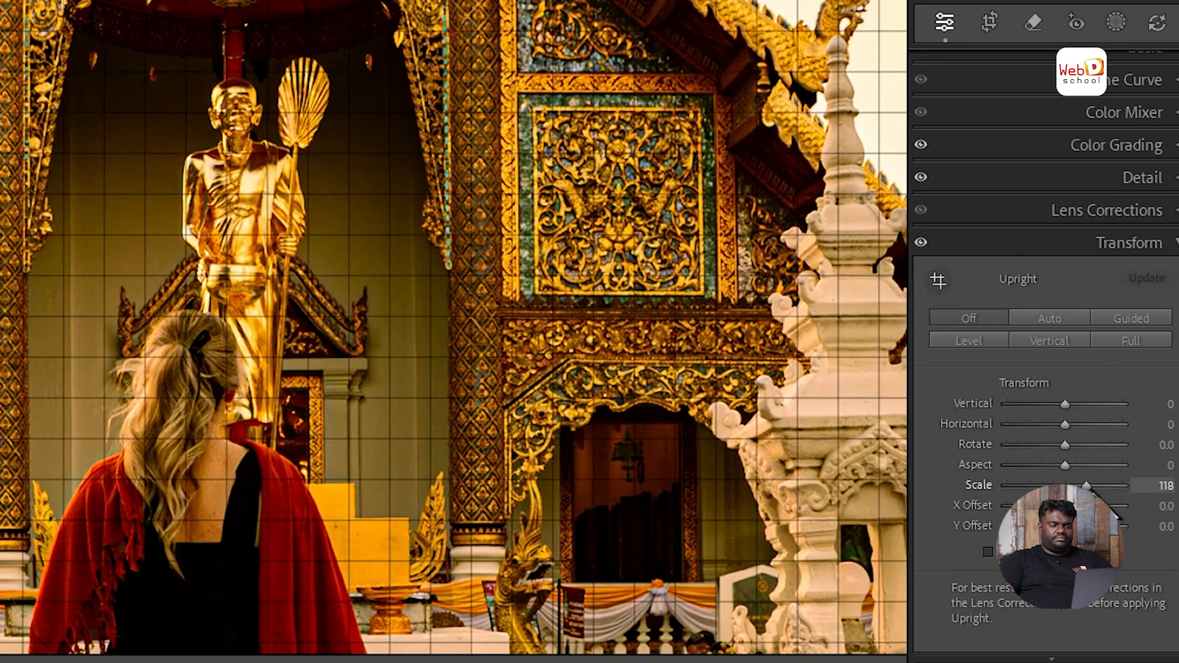
double_click(1086, 485)
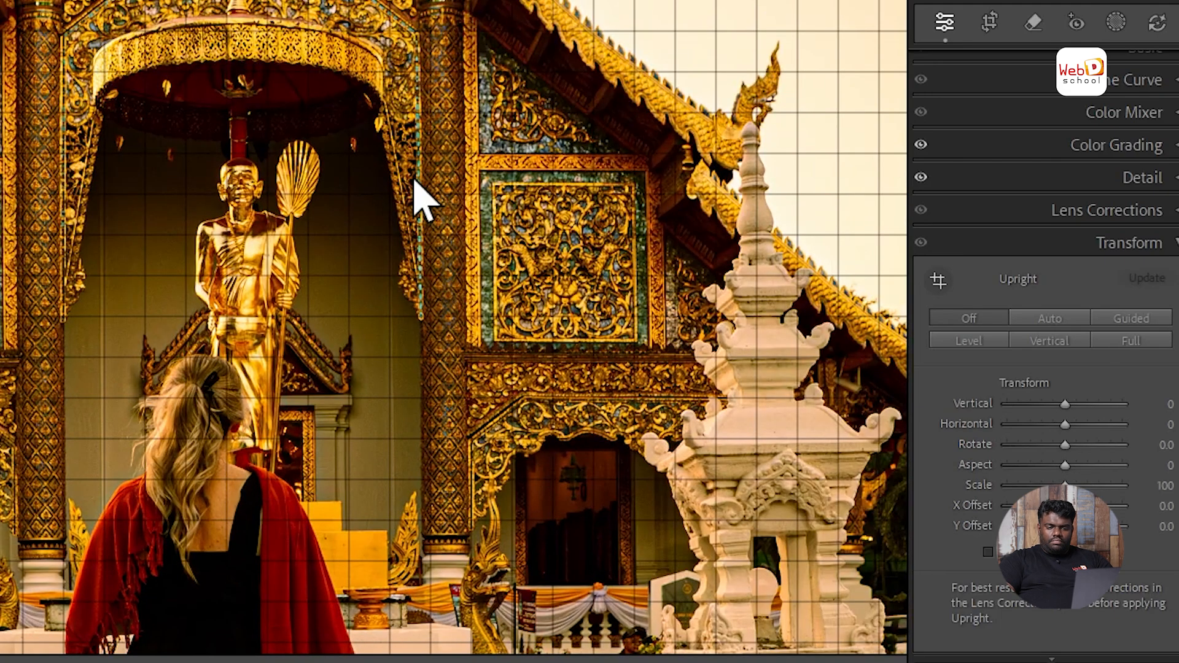
key(Right)
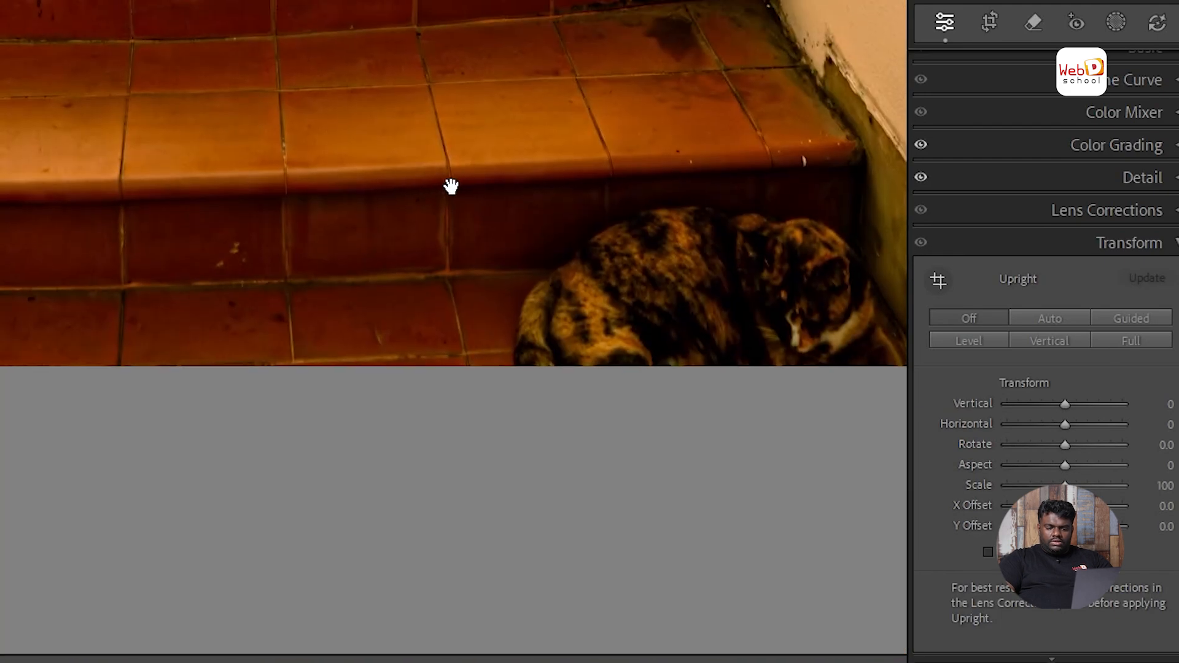
click(621, 123)
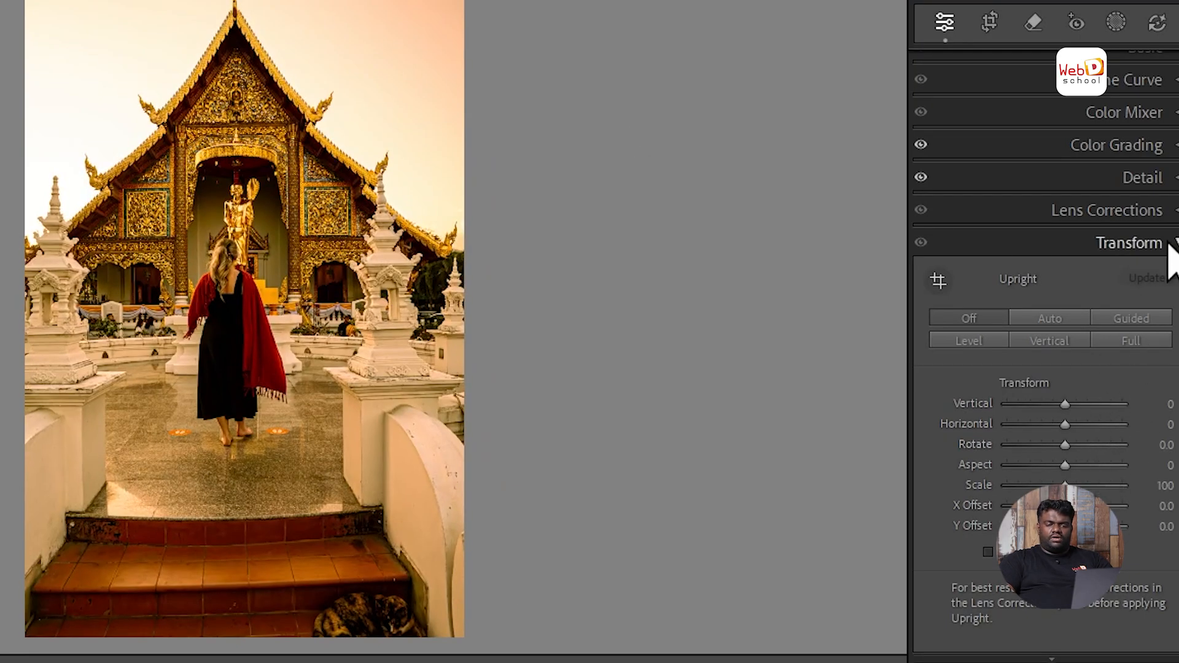
click(1168, 243)
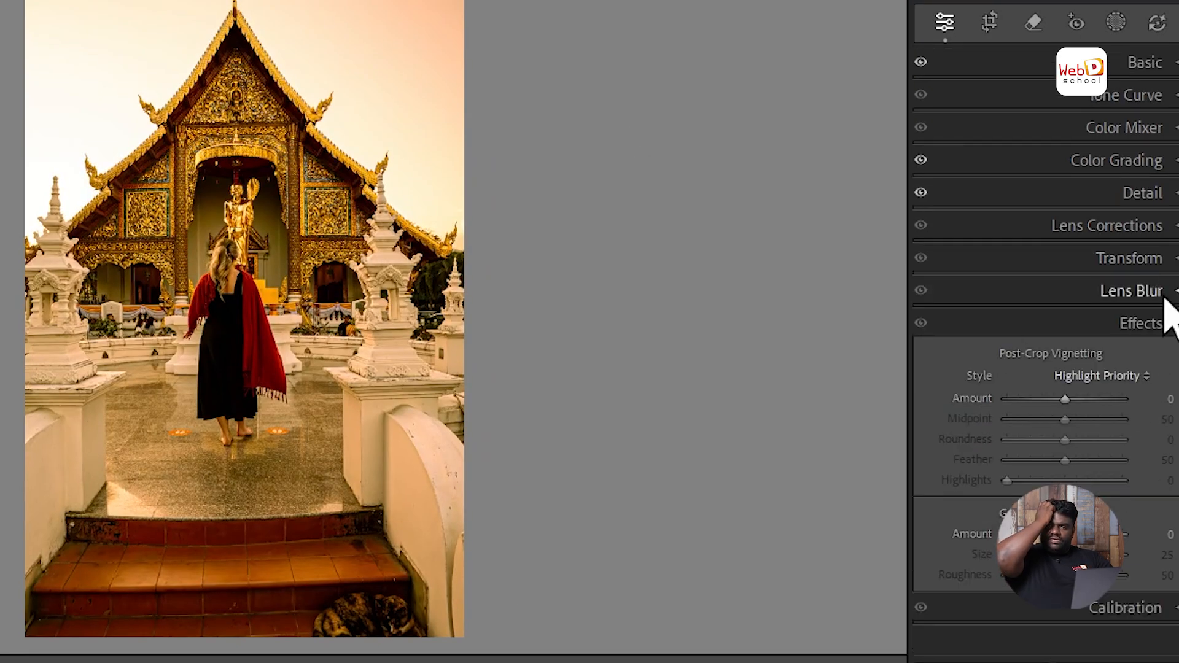
Step: Try Lens Blur on the photo at a Blur Amount of 75 and switch the effect off again
click(1152, 293)
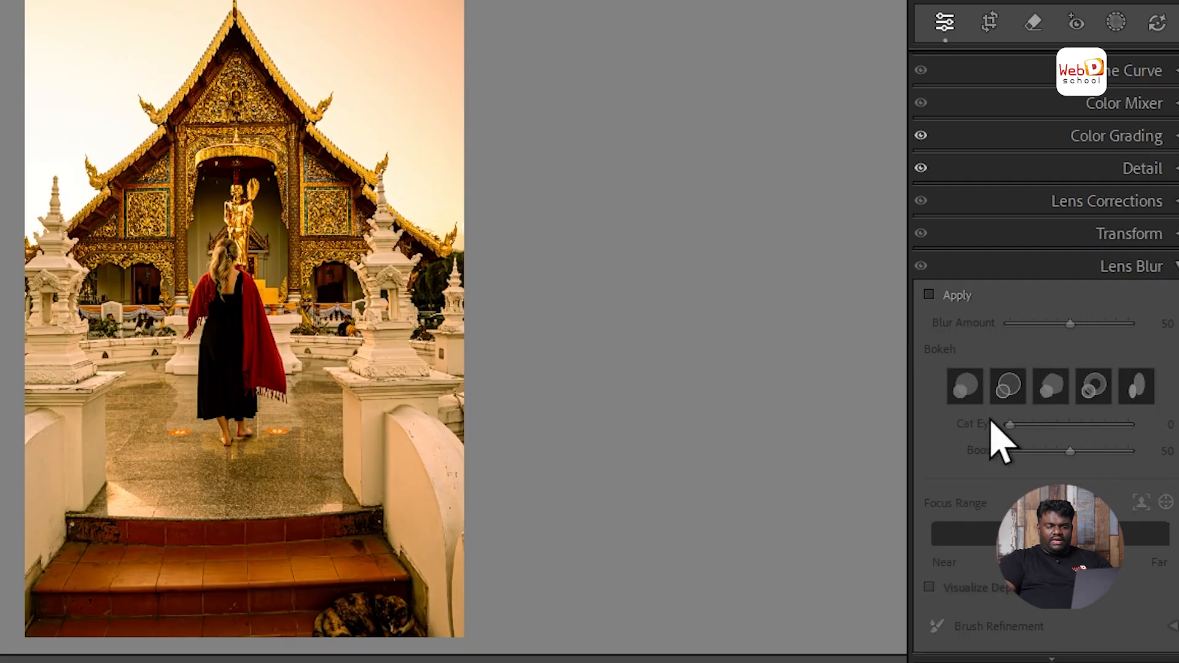
click(931, 297)
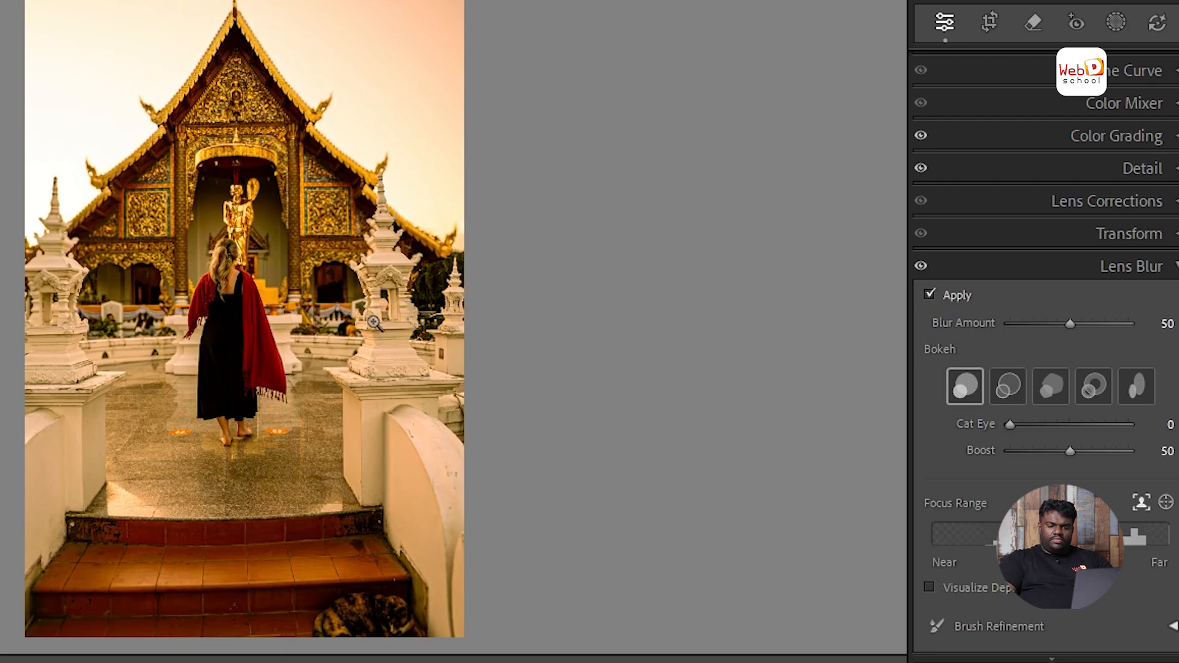
click(245, 146)
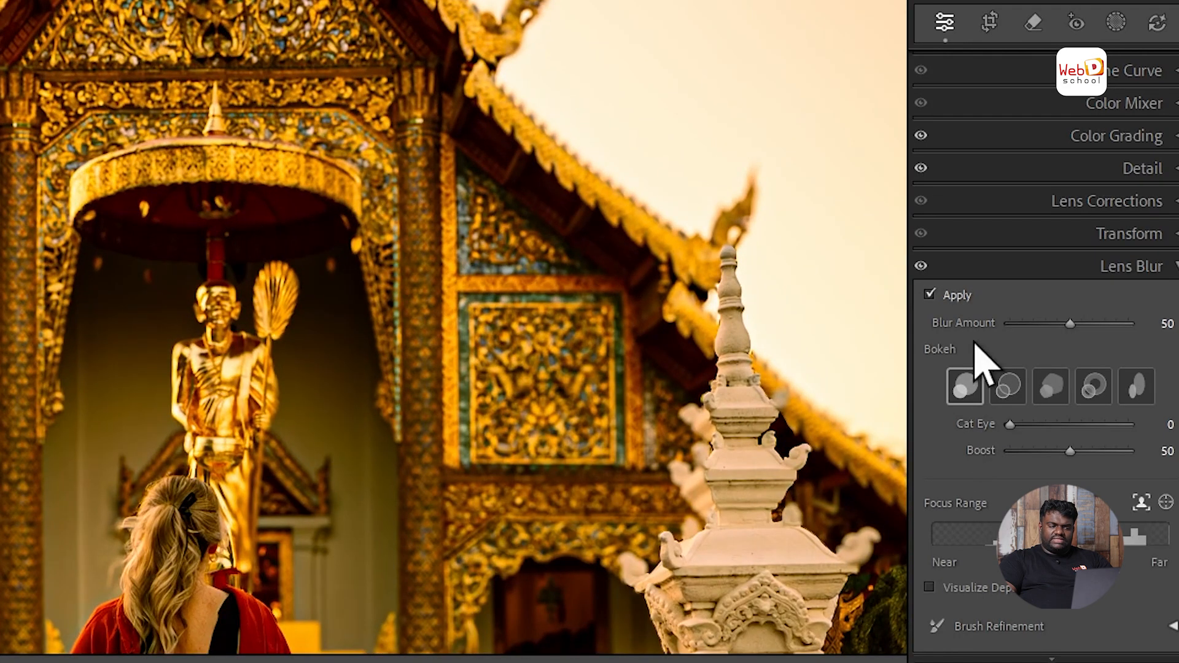
drag(1070, 324, 1122, 323)
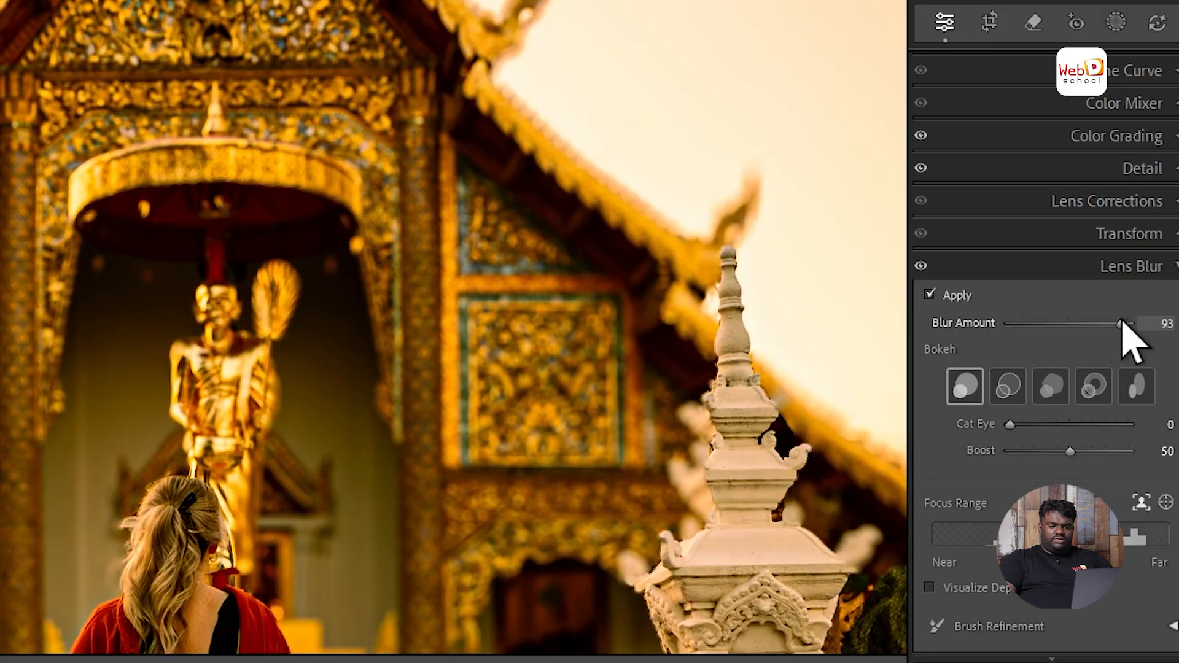
drag(1122, 324, 916, 382)
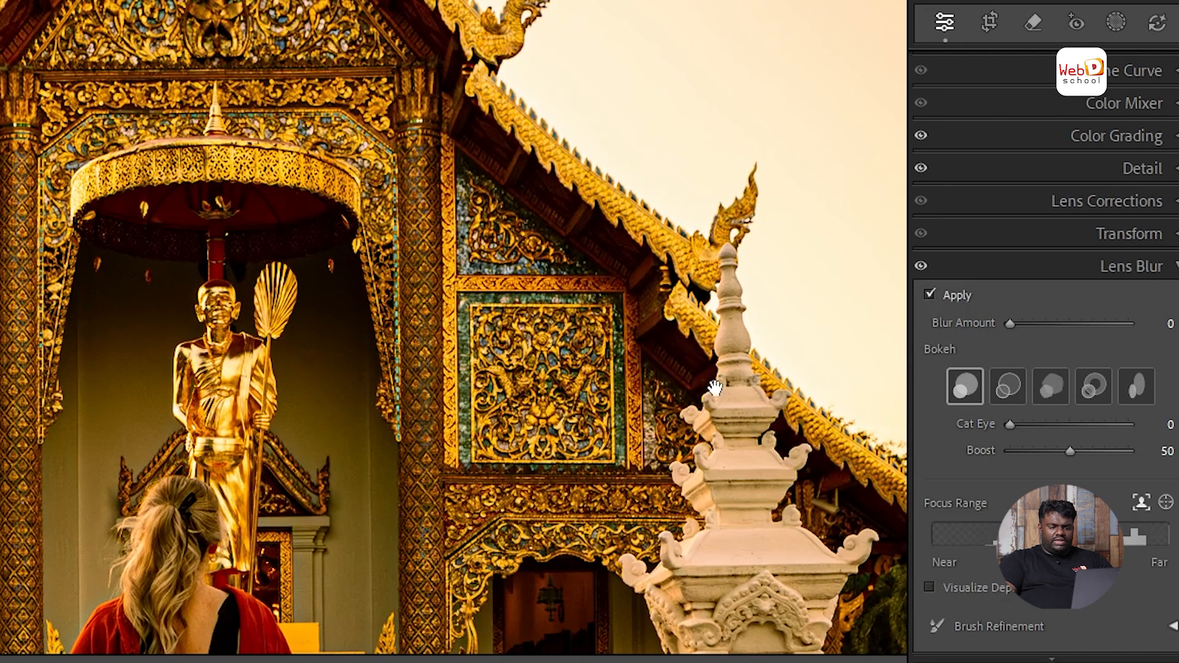
drag(1012, 325, 1099, 331)
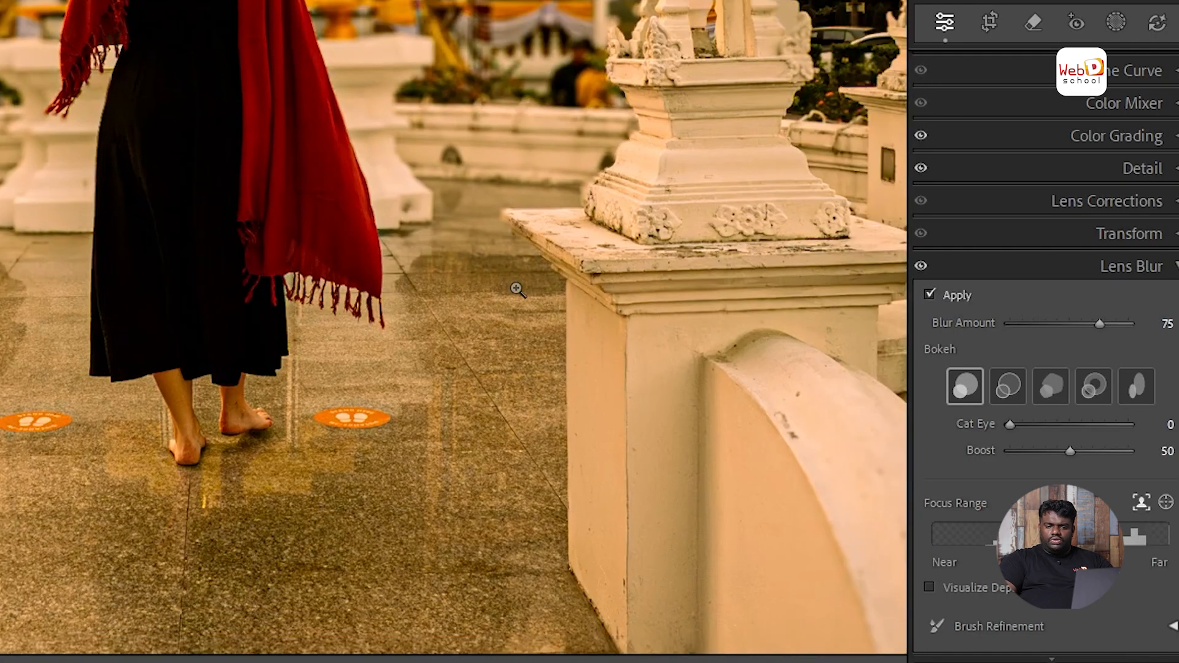
click(515, 286)
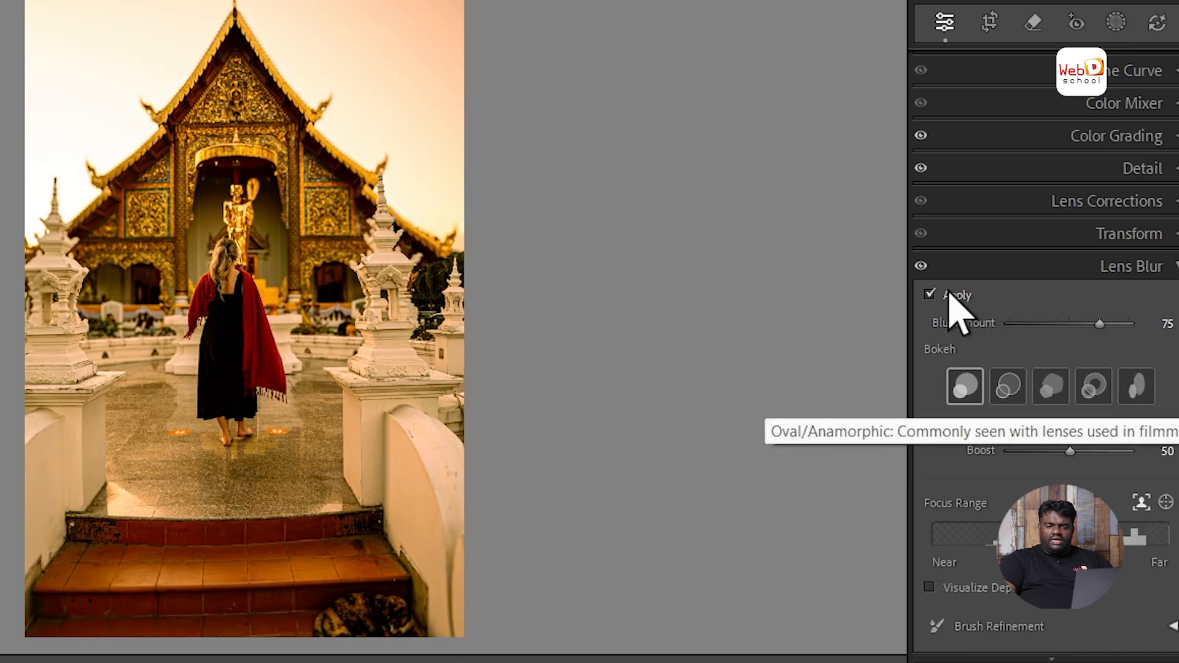
click(929, 295)
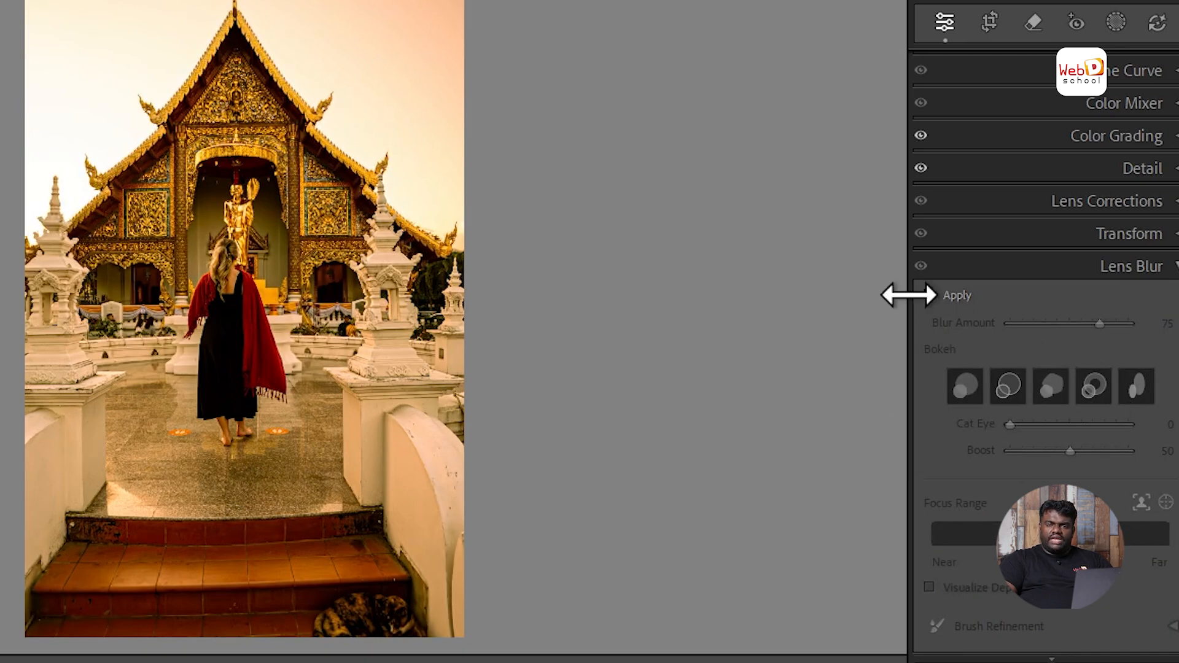
click(1167, 268)
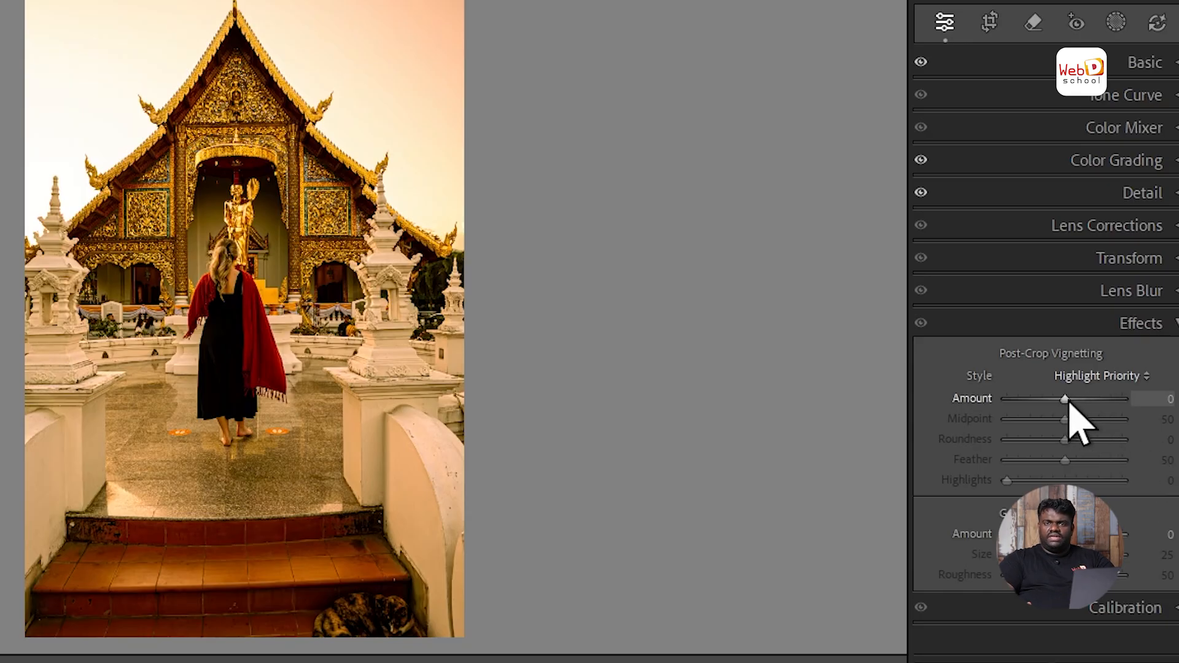
Step: Try a post-crop vignette with Amount +40 and −21, and reset the amount to 0
drag(1065, 400, 1093, 410)
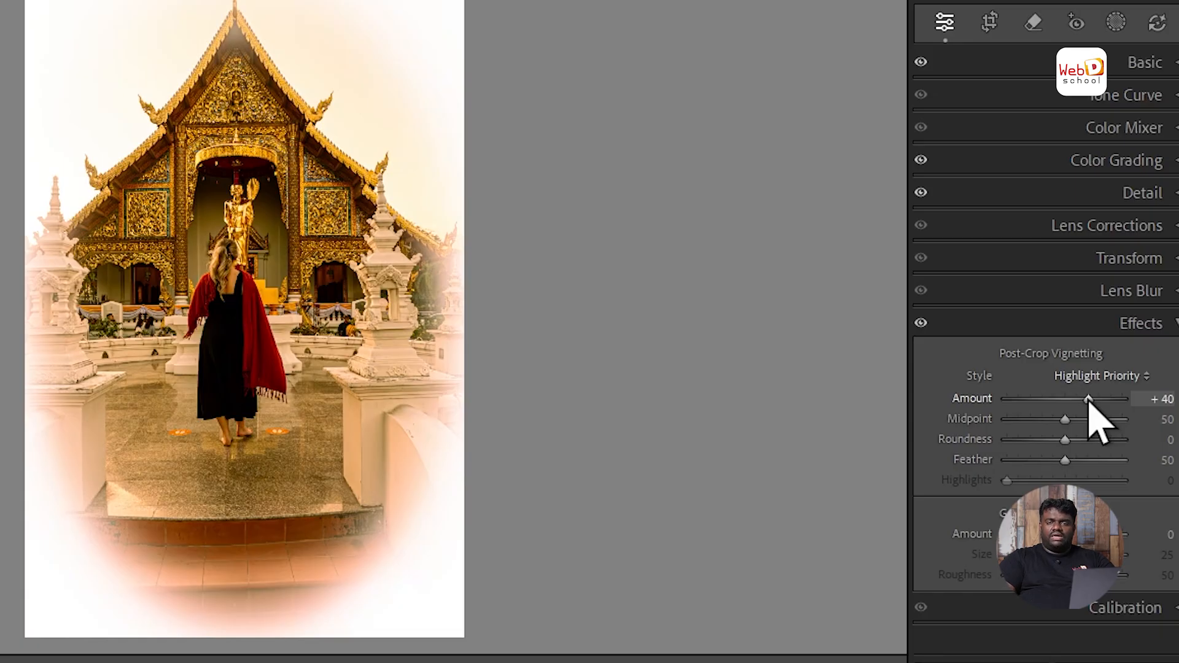
drag(1089, 400, 1067, 455)
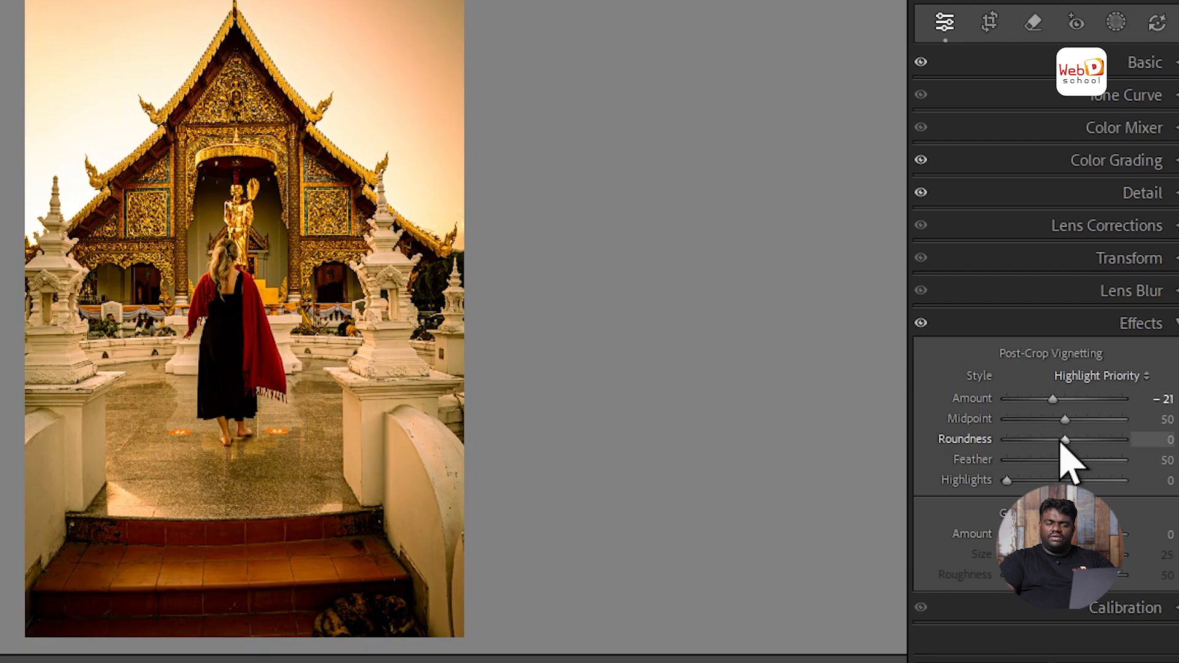
double_click(1053, 399)
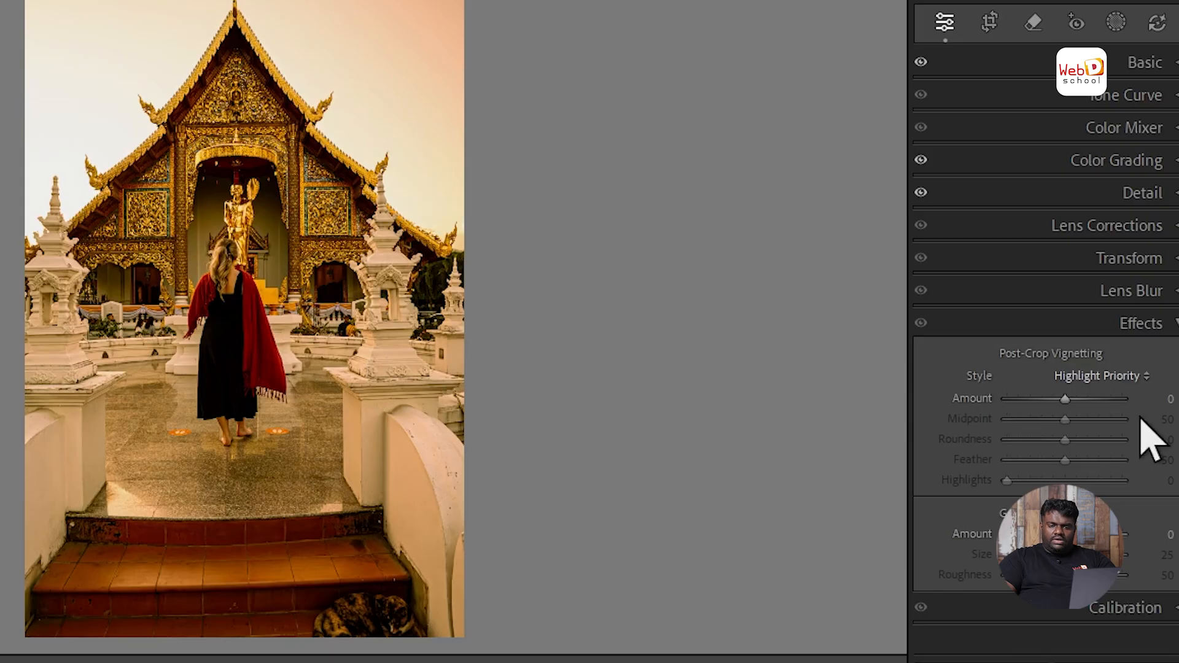
click(1170, 323)
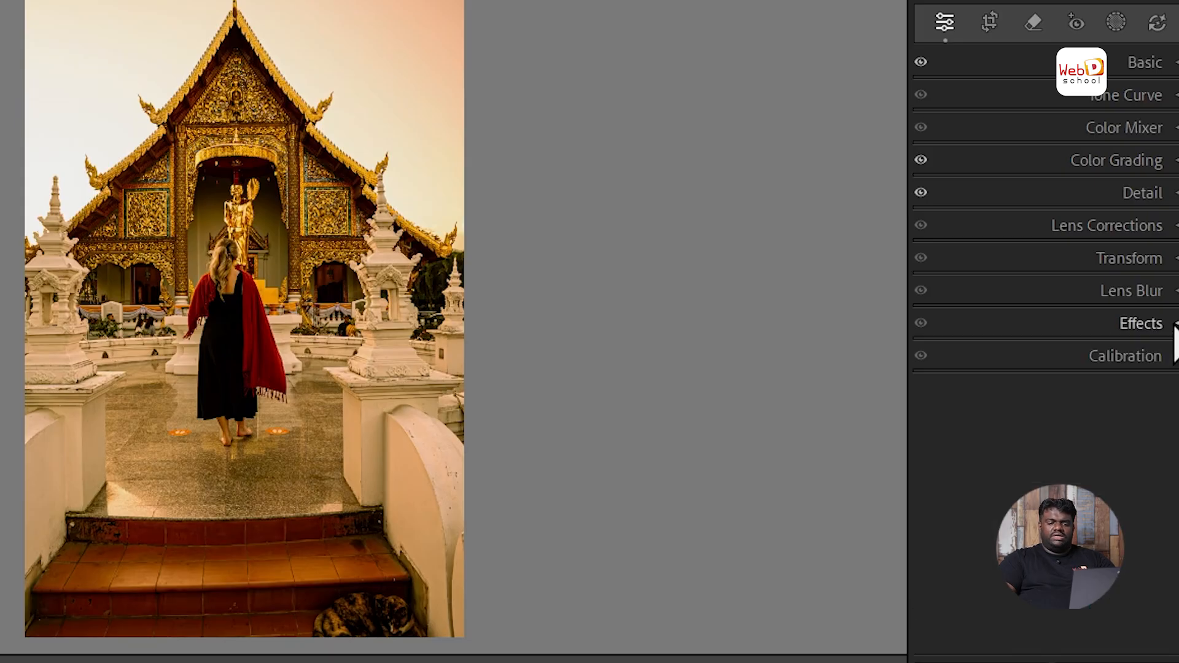
Step: Calibrate the photo's colors with a Shadows Tint of −9 and a Red Primary Hue of −23
click(1148, 363)
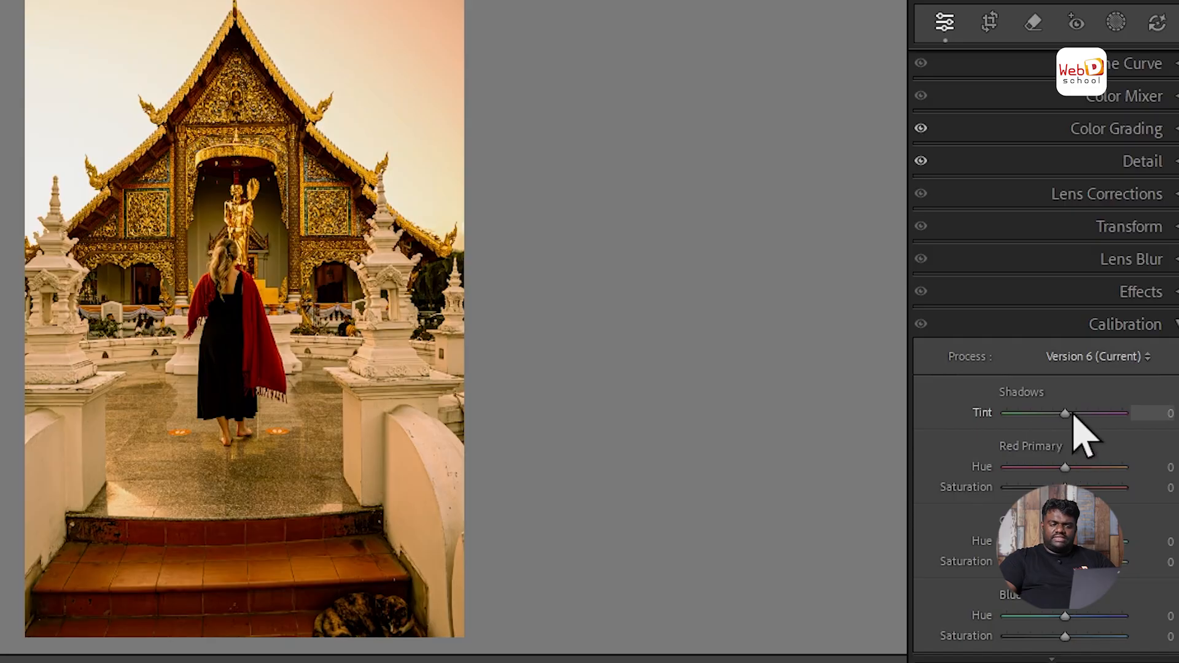
mouse_move(1072, 414)
mouse_down()
mouse_move(1050, 411)
mouse_move(1064, 411)
mouse_up()
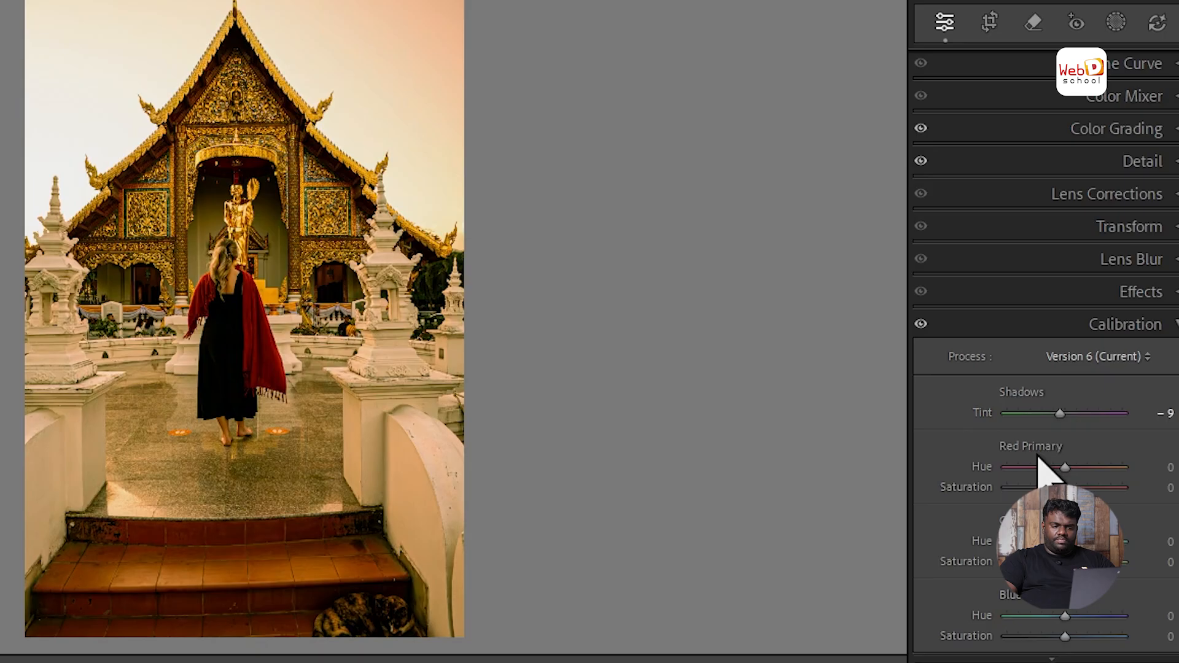
mouse_move(1066, 468)
mouse_down()
mouse_move(1093, 487)
mouse_move(1056, 476)
mouse_move(1036, 484)
mouse_move(1079, 485)
mouse_move(1007, 485)
mouse_move(1118, 495)
mouse_move(1030, 485)
mouse_move(1052, 485)
mouse_up()
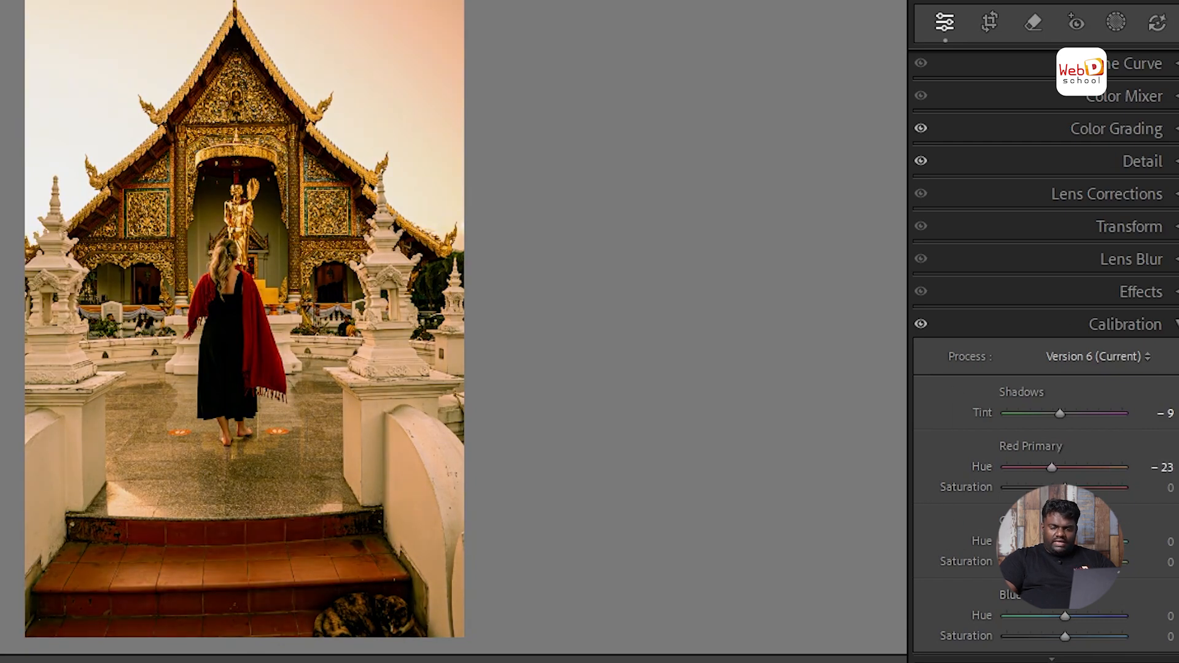
scroll(1149, 504, down, 1)
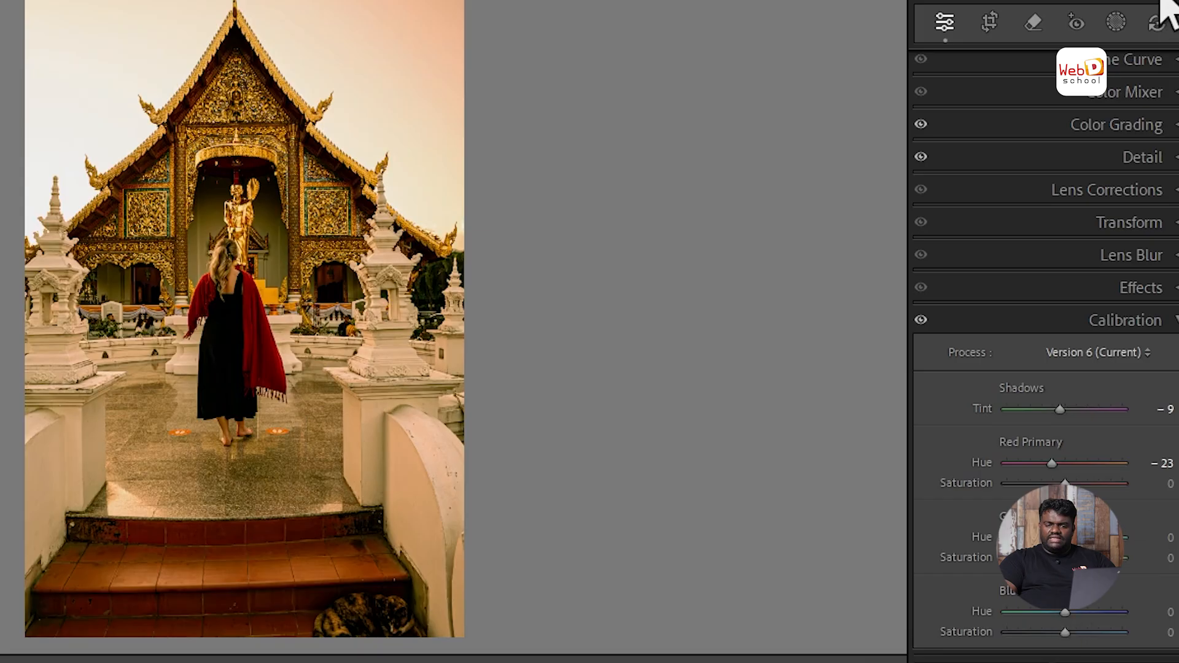
scroll(1137, 114, up, 1)
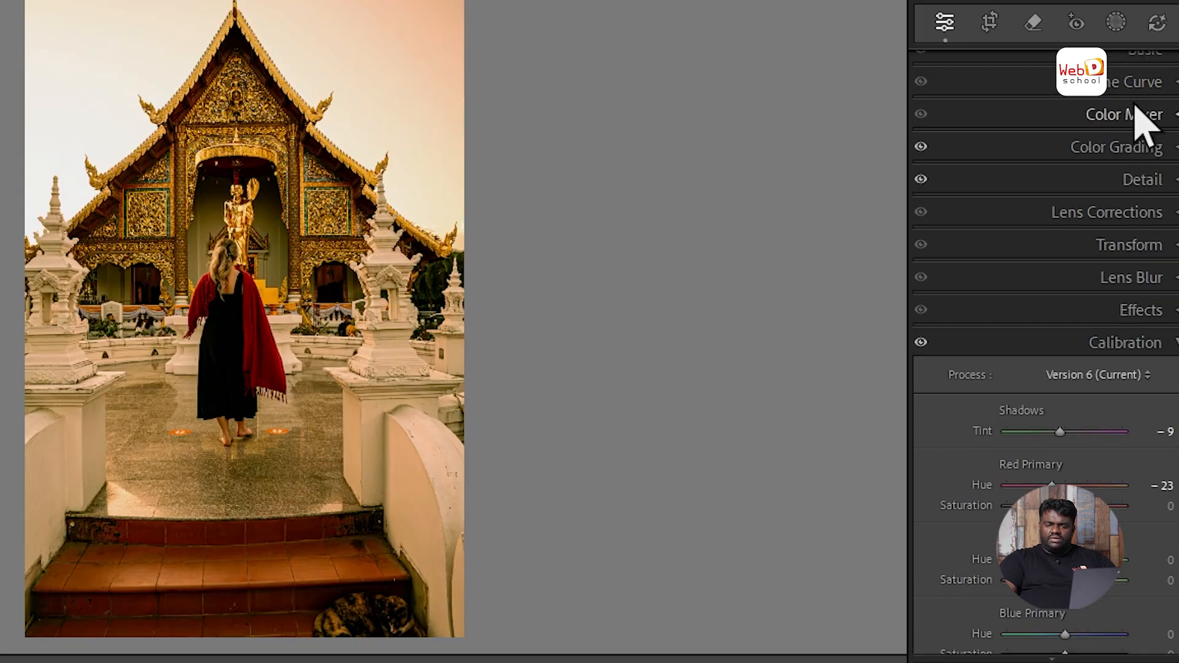
click(1142, 98)
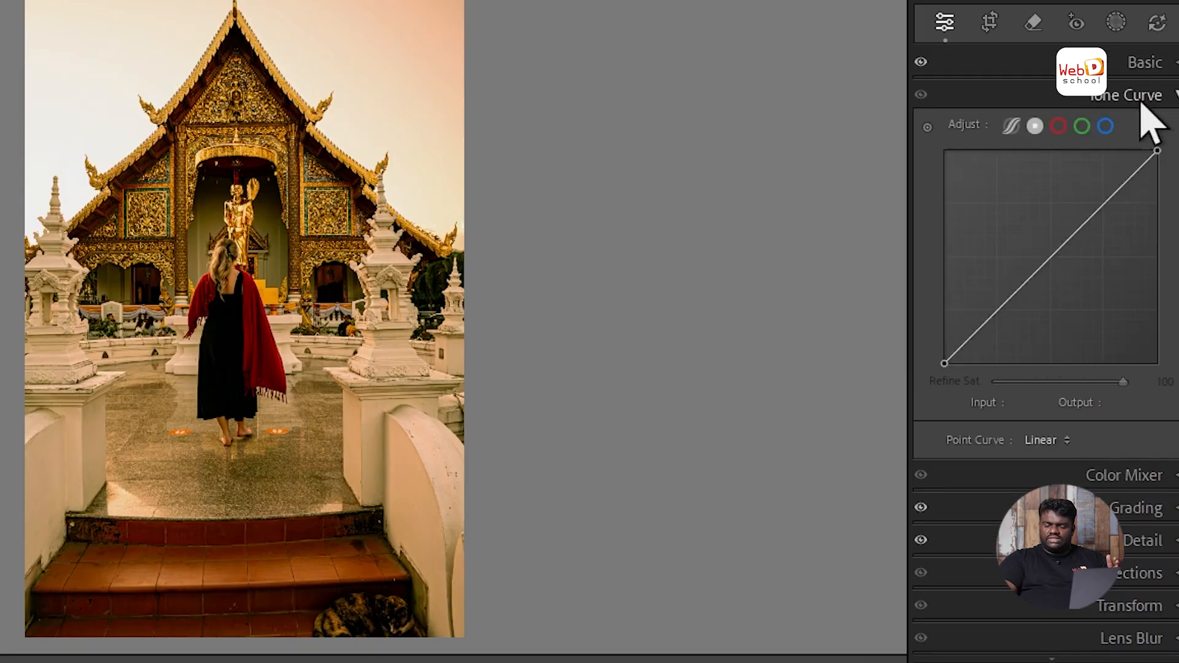
click(1150, 71)
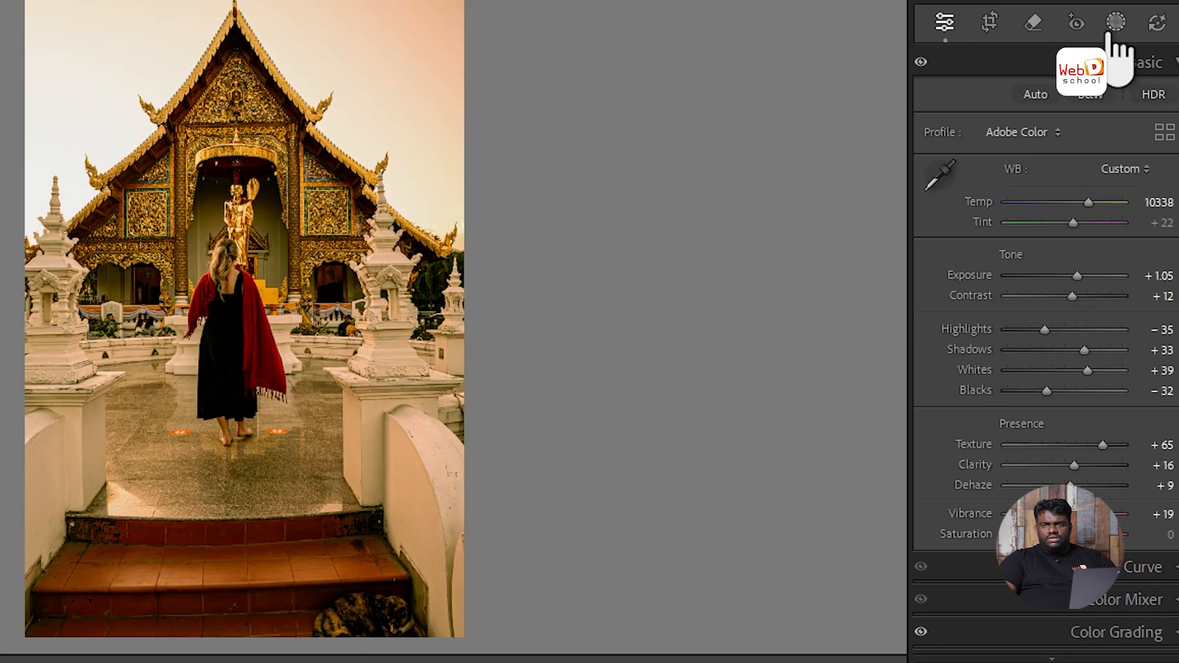
click(1140, 72)
Step: Set the Blue Primary Hue to −28 in the color calibration and close those settings
scroll(1126, 544, down, 1)
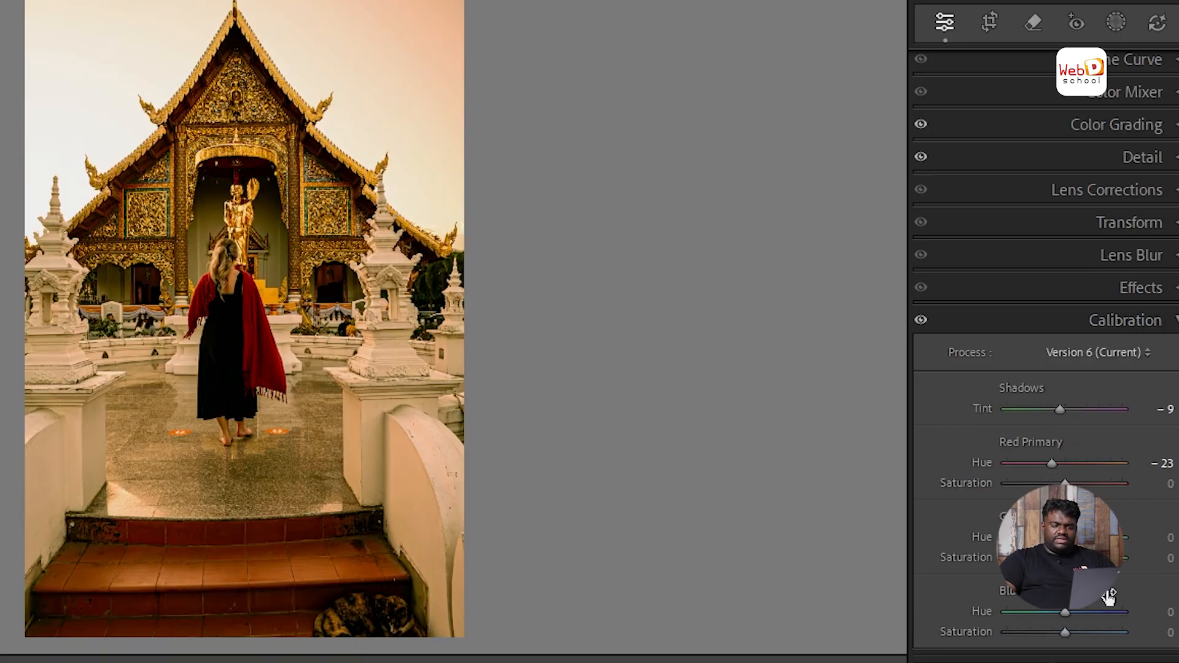
mouse_move(1065, 613)
mouse_down()
mouse_move(1032, 608)
mouse_move(1068, 612)
mouse_move(1049, 610)
mouse_up()
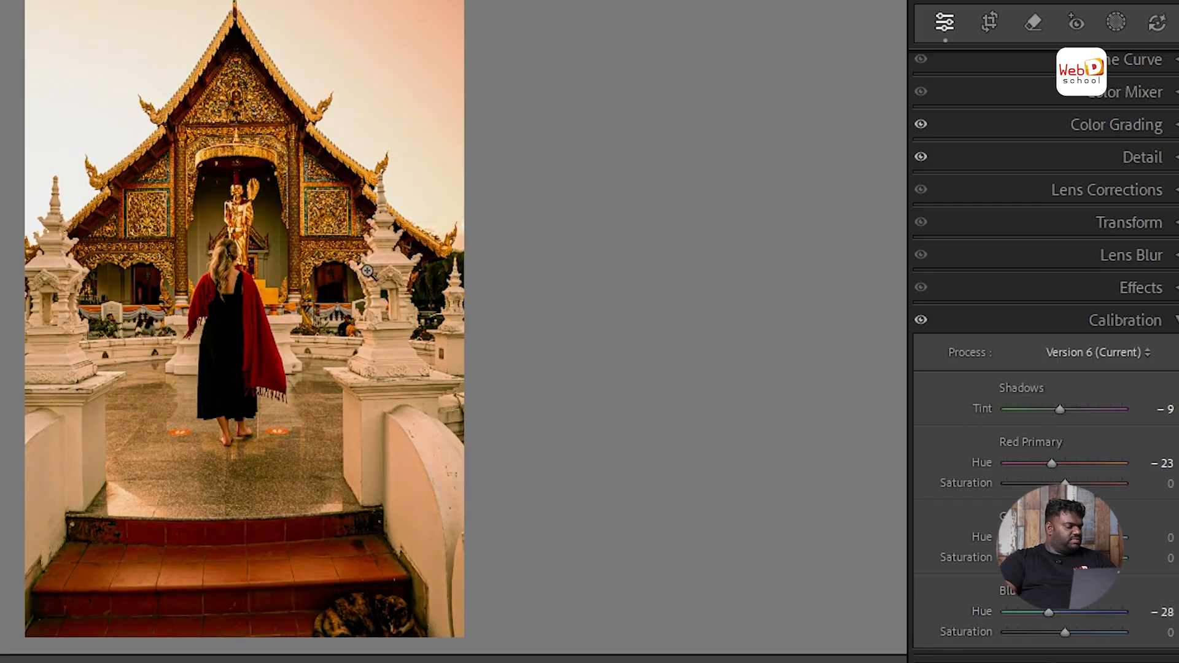
click(1164, 322)
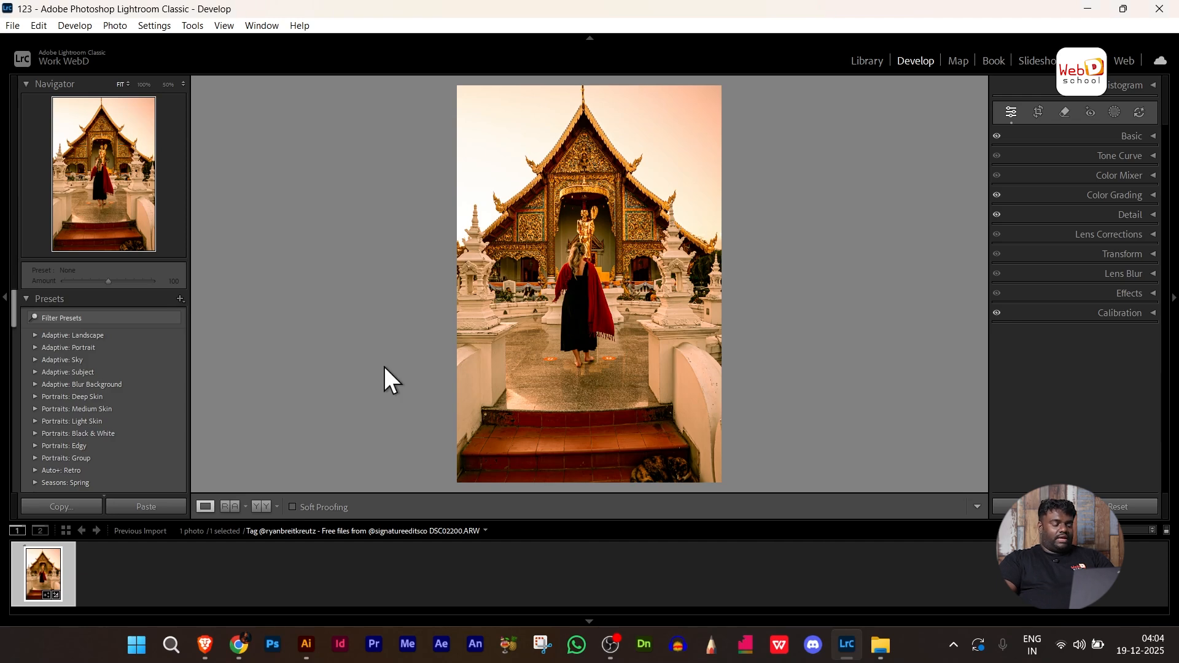
Step: Compare the original and edited photo side by side, examining the golden statue, carved roof, red shawl and white pillar up close
click(260, 506)
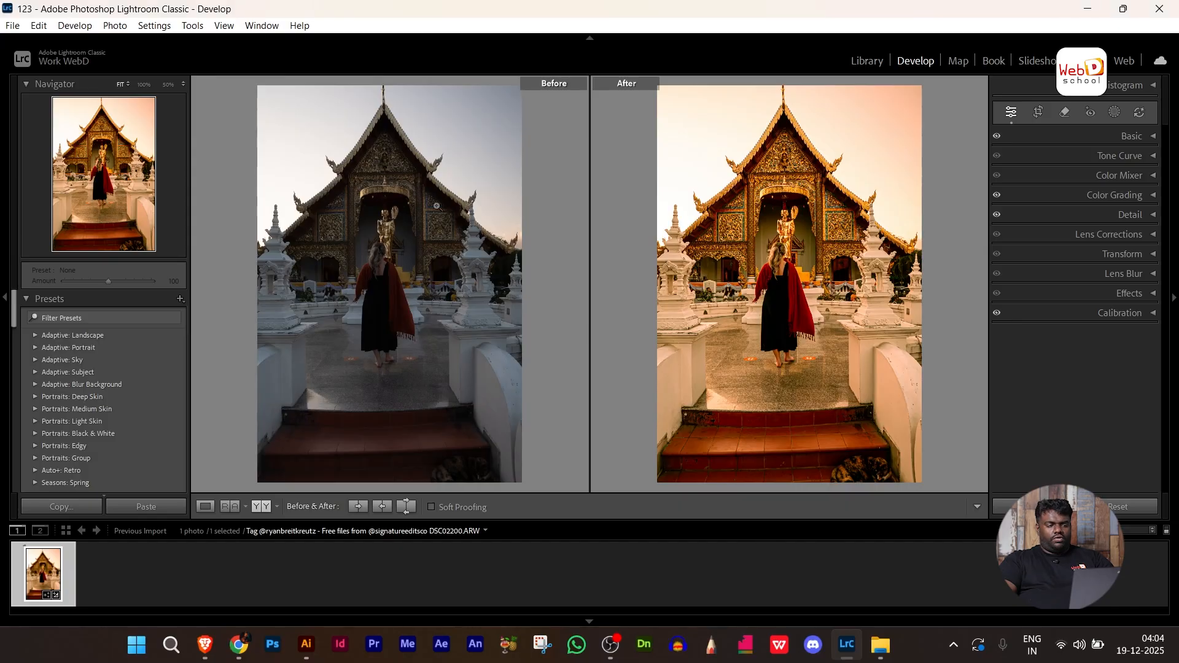
key(ctrl)
key(ctrl)
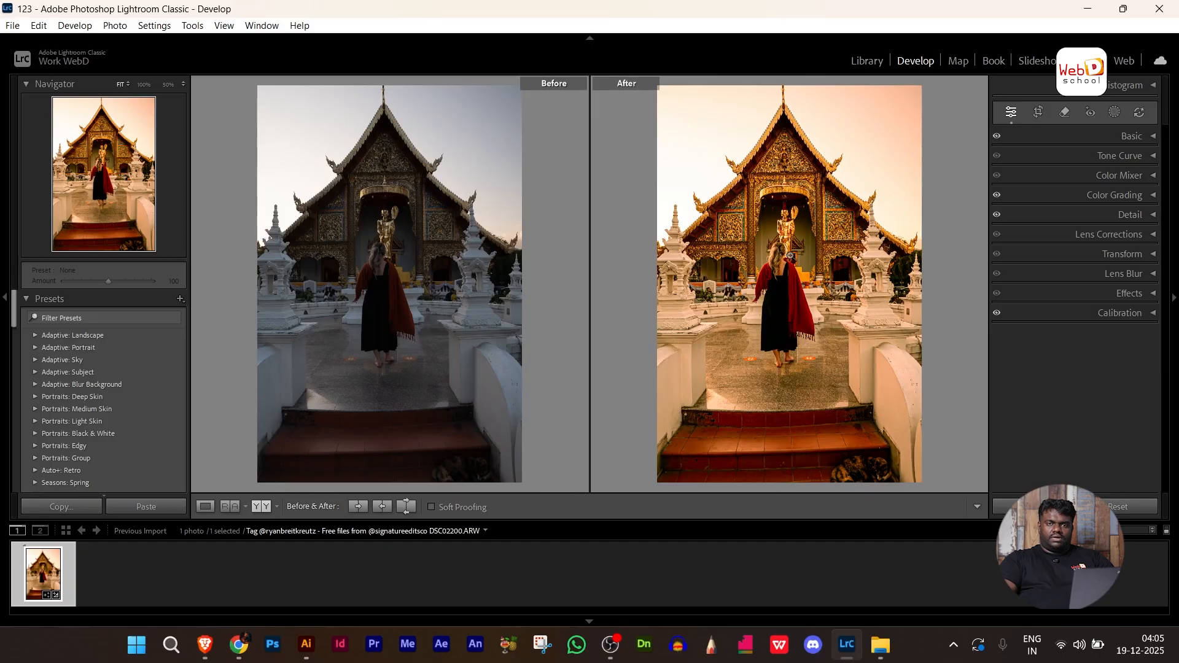
click(378, 262)
drag(409, 214, 409, 393)
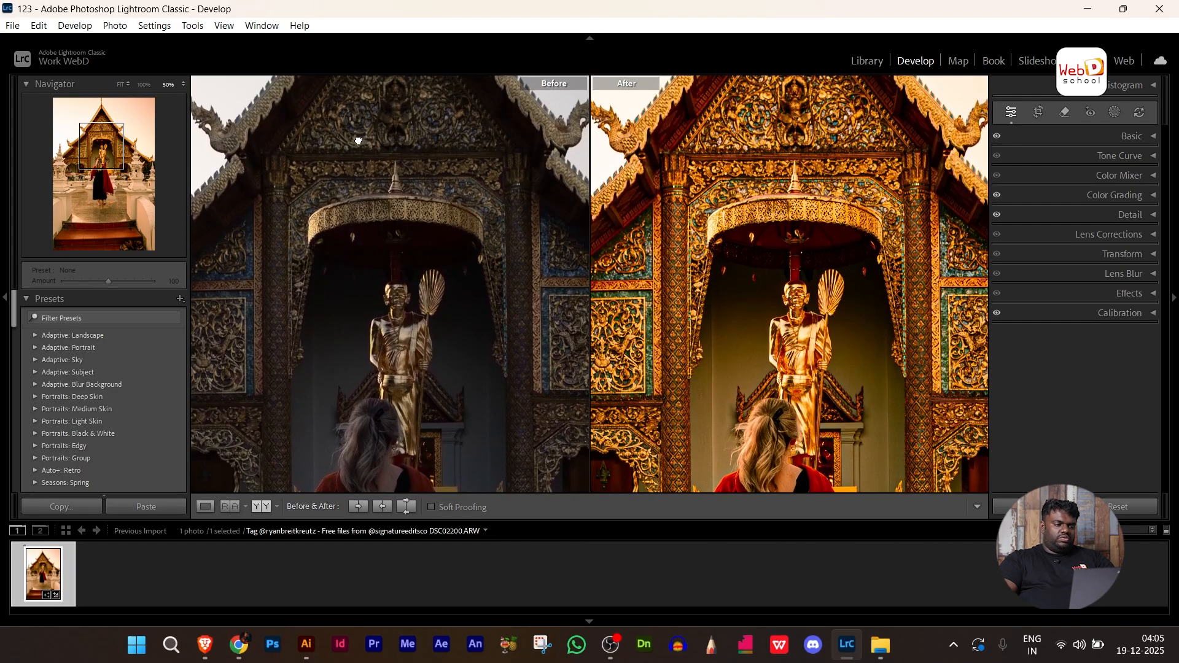
drag(359, 141, 386, 87)
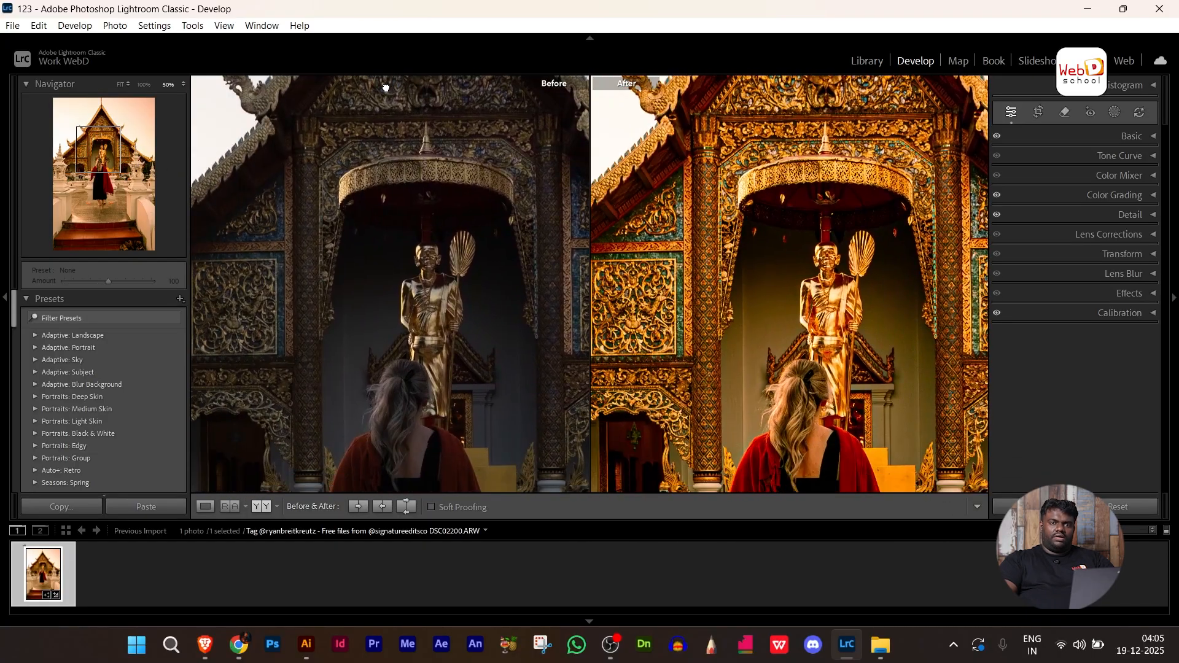
drag(396, 343, 314, 363)
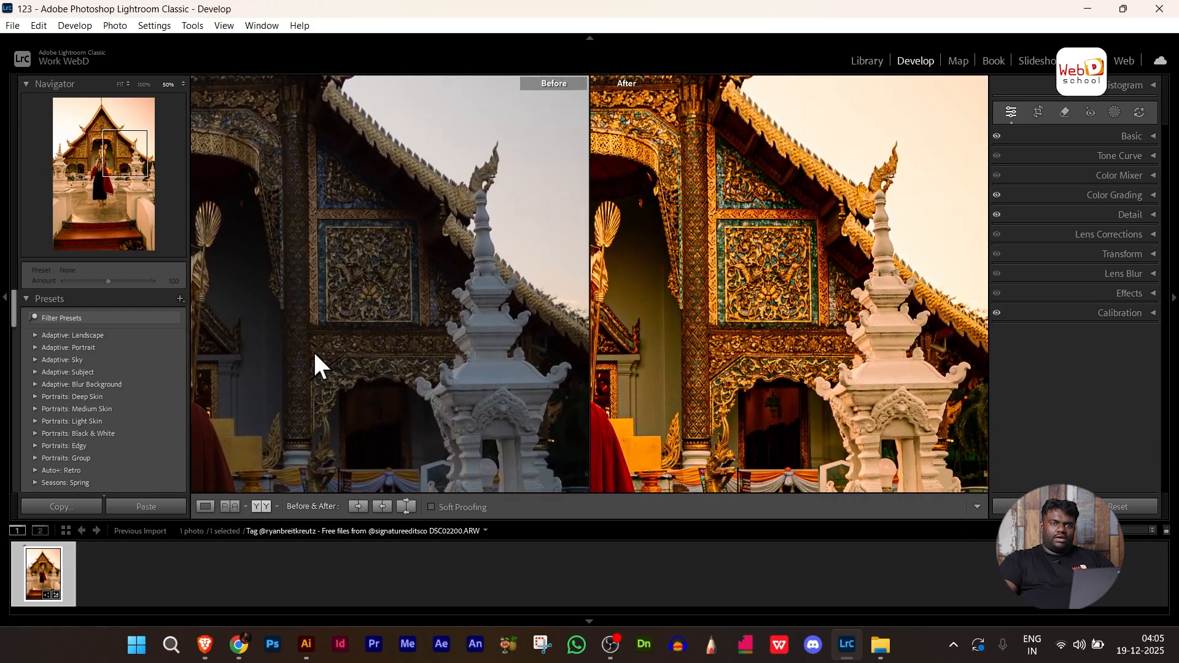
drag(402, 369, 387, 171)
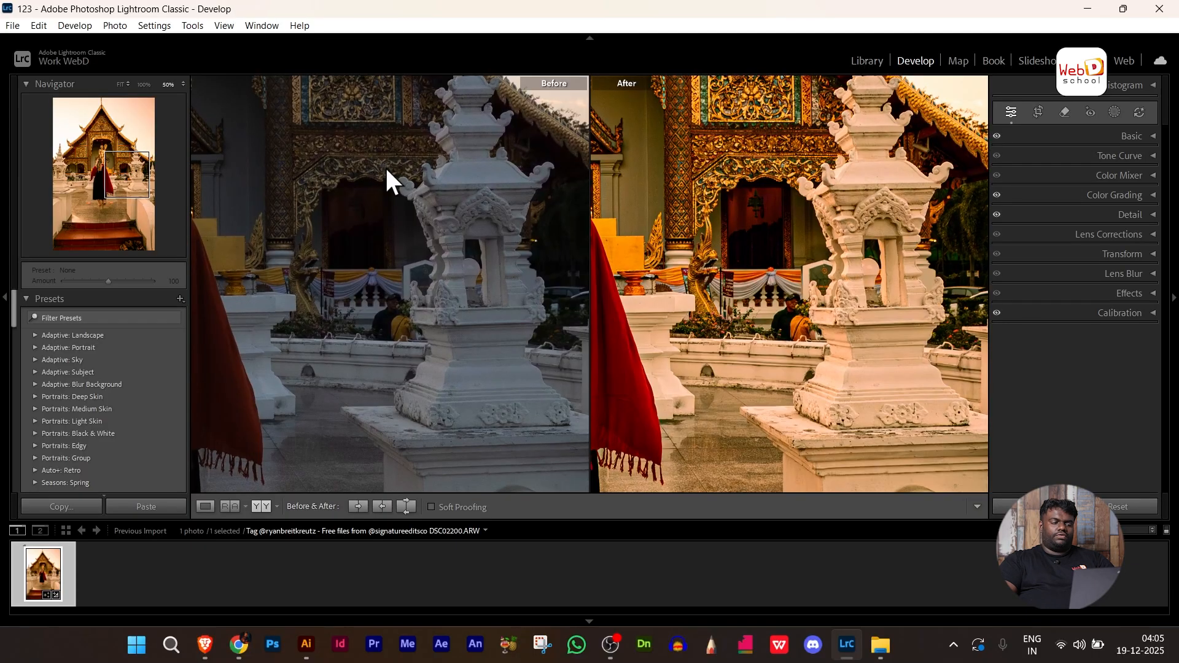
Step: Compare the white stone pillars on both sides of the temple before and after editing, and return to the whole photo
drag(387, 178, 482, 250)
click(536, 273)
click(508, 278)
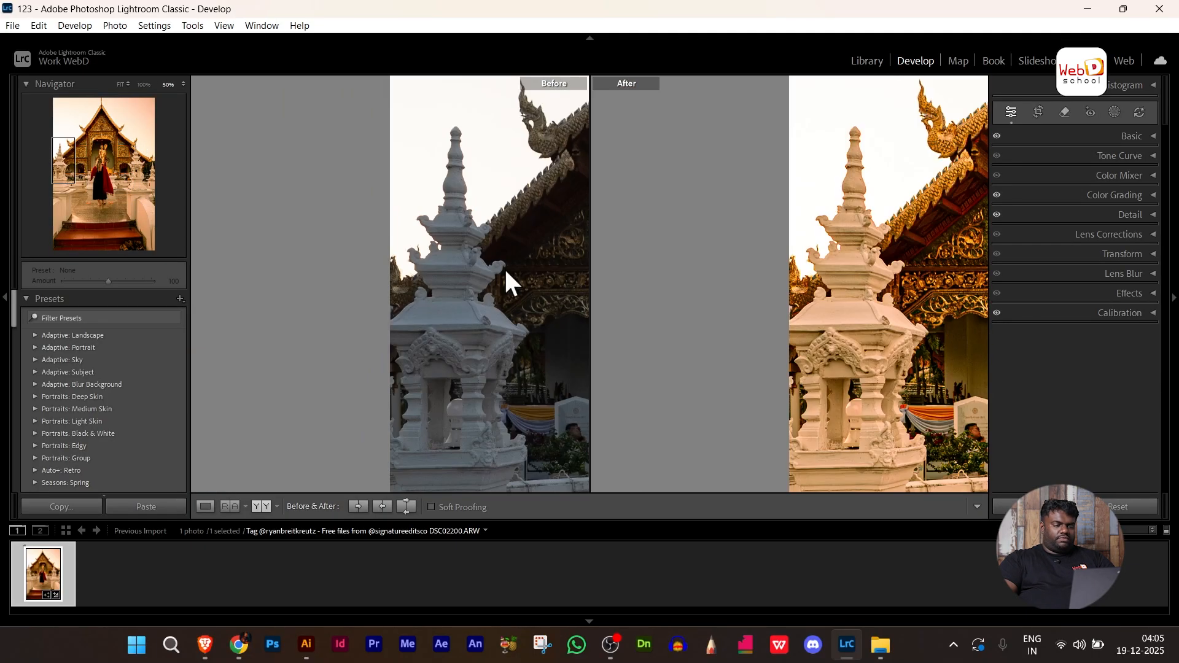
click(505, 271)
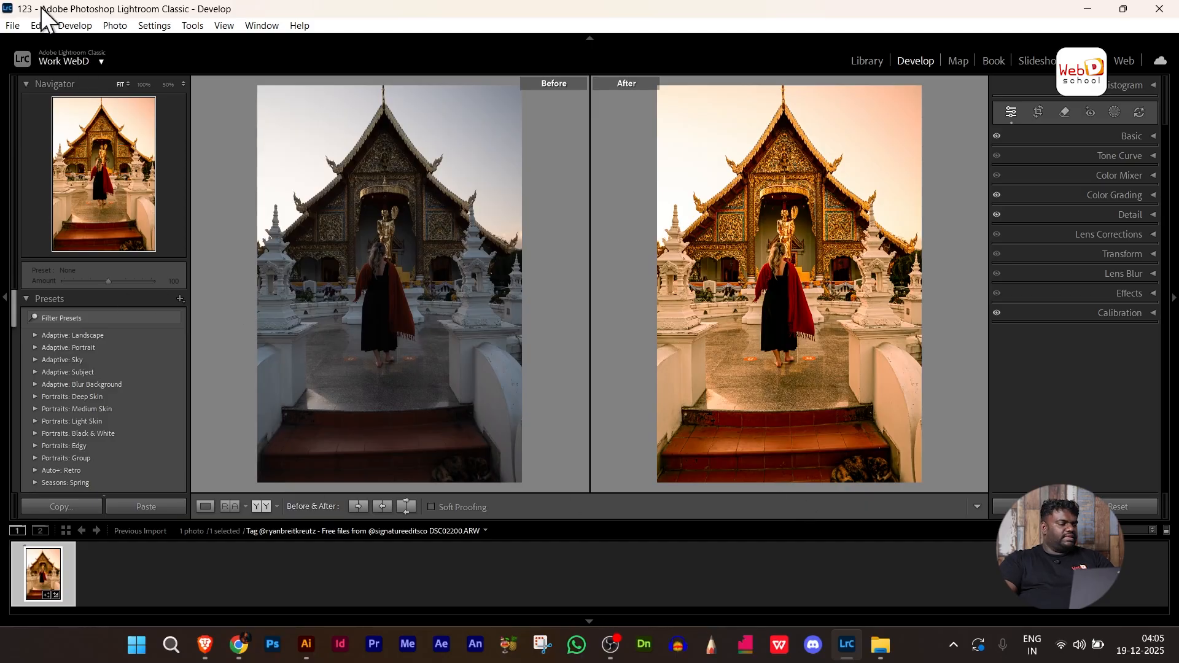
Step: Start exporting the edited photo to the hard drive and choose the CC folder in Documents as its export location
click(14, 27)
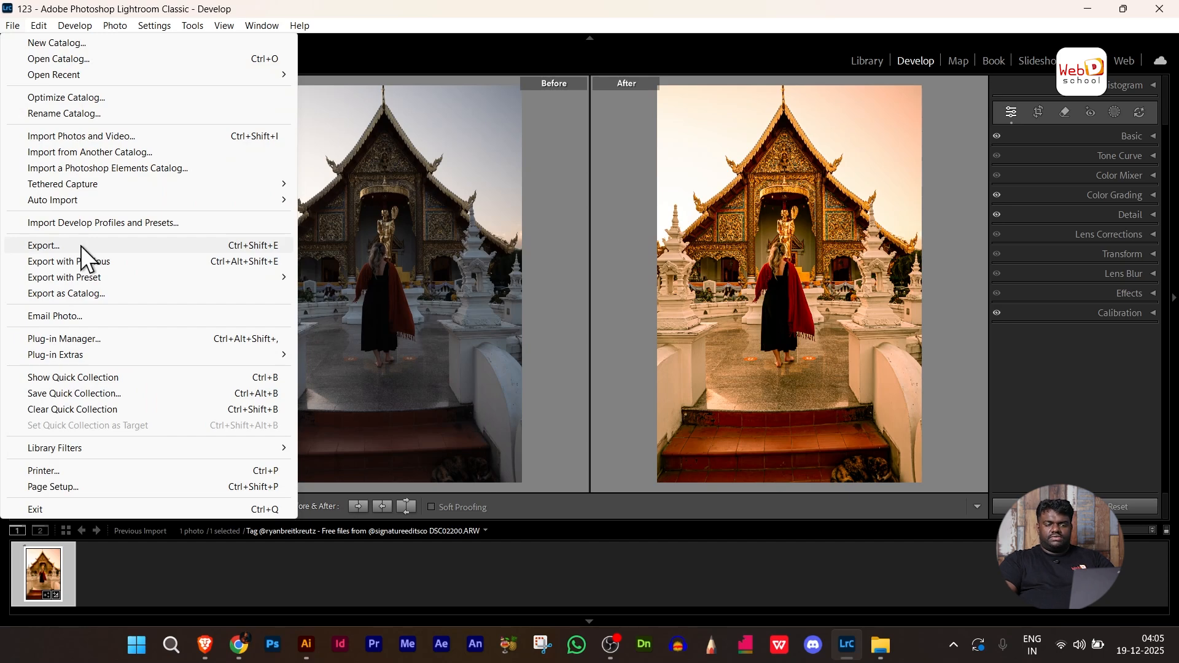
click(838, 19)
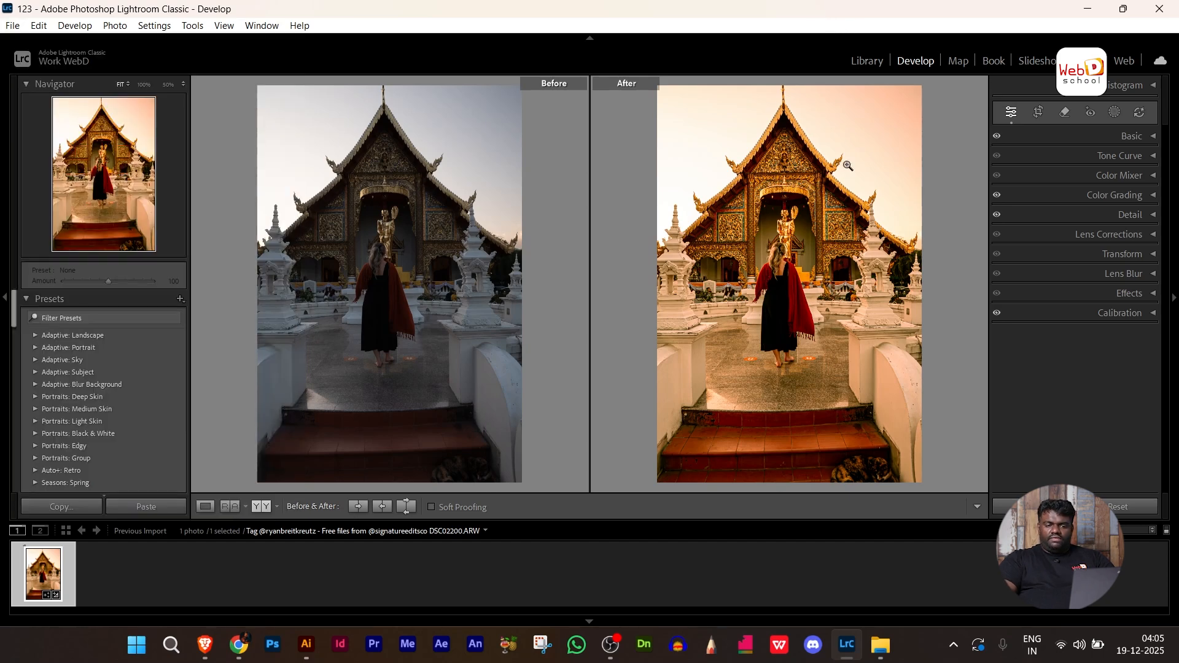
click(12, 26)
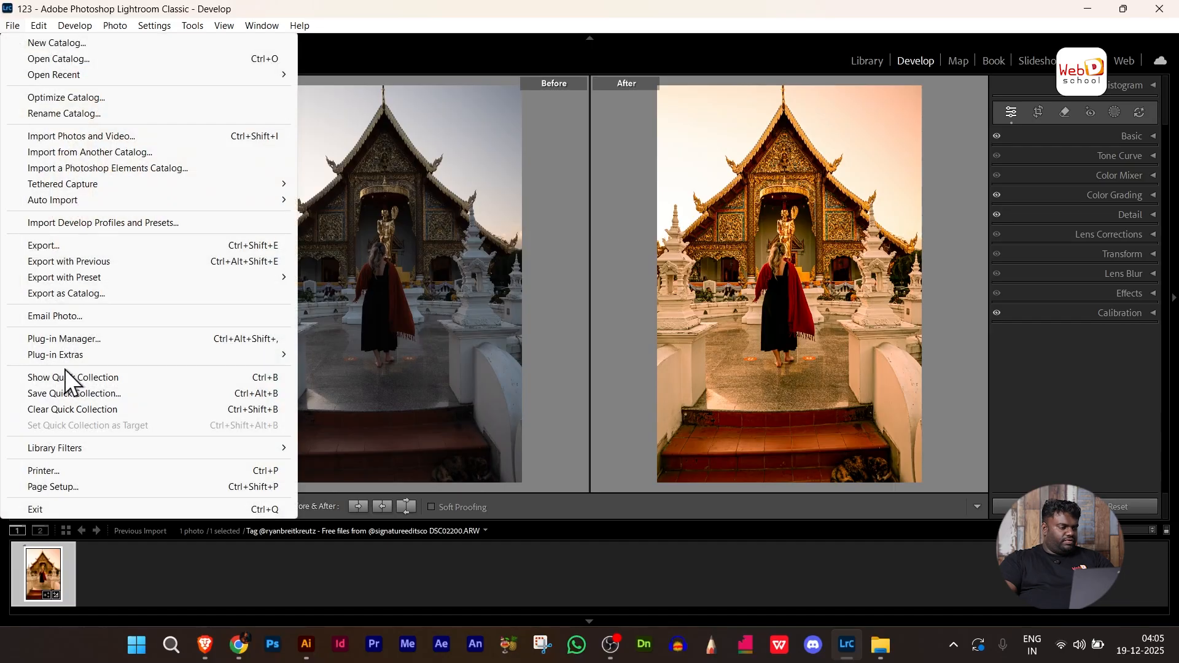
click(83, 247)
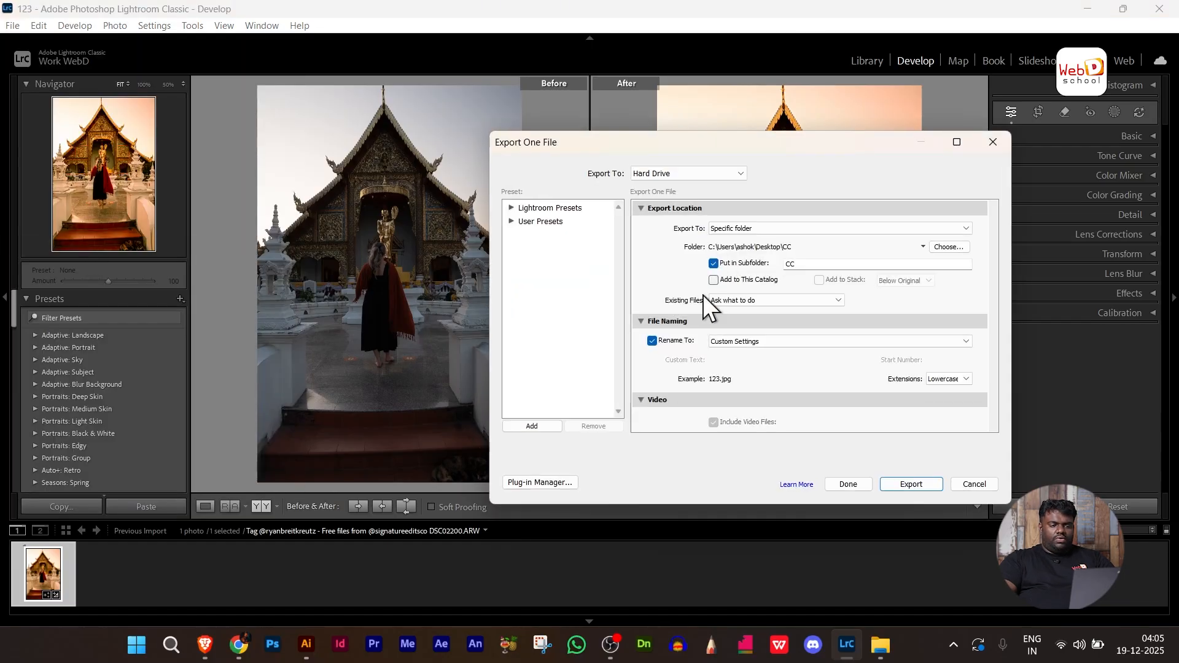
click(903, 232)
click(755, 244)
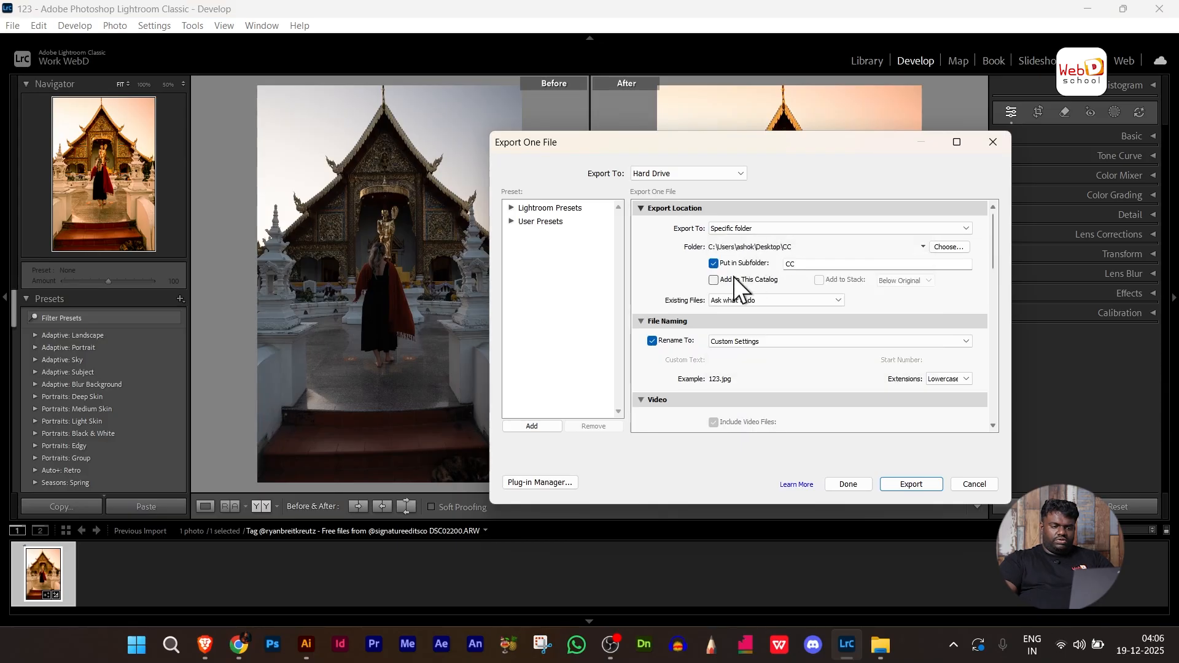
click(948, 247)
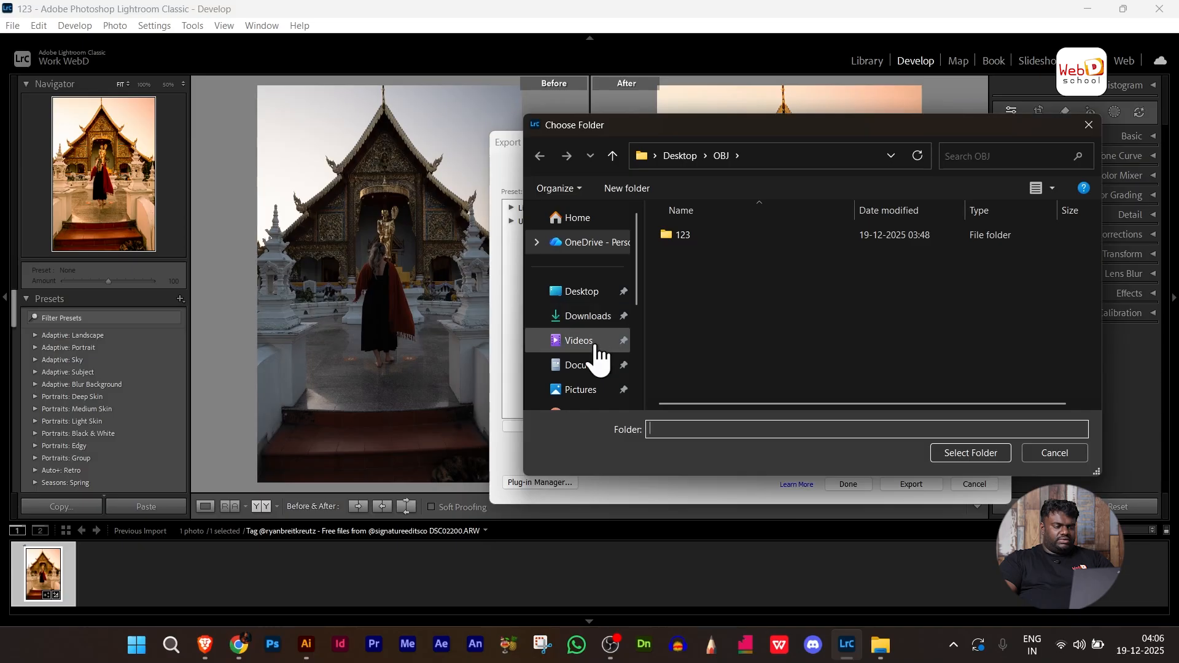
click(590, 365)
double_click(1069, 246)
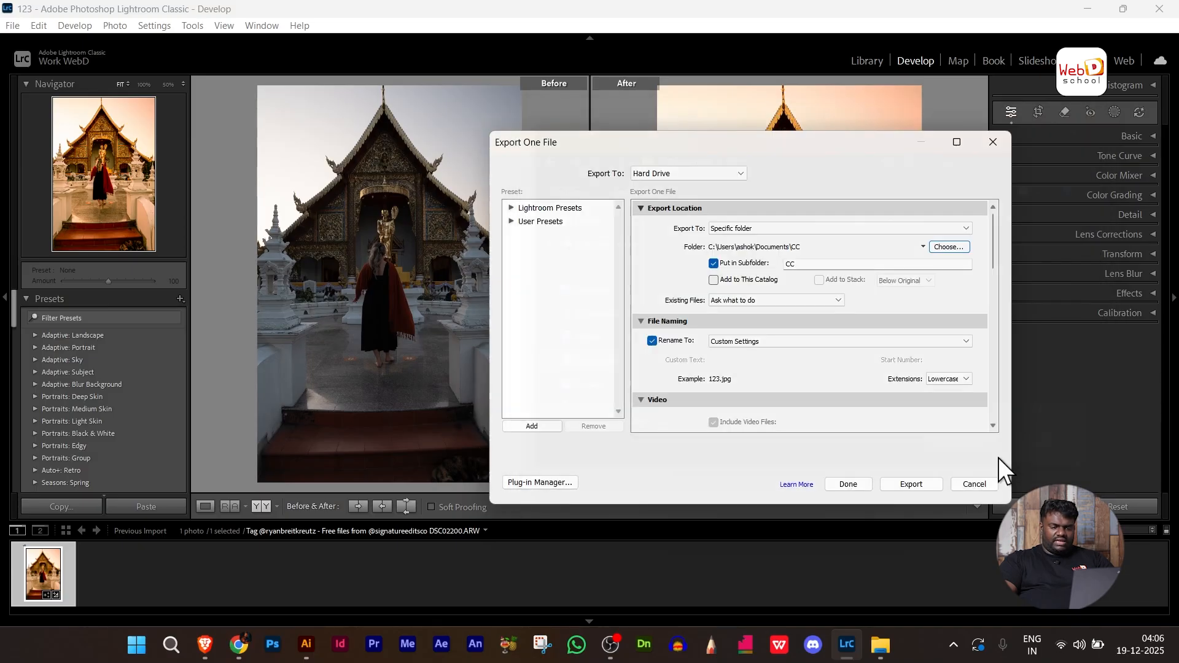
click(1000, 456)
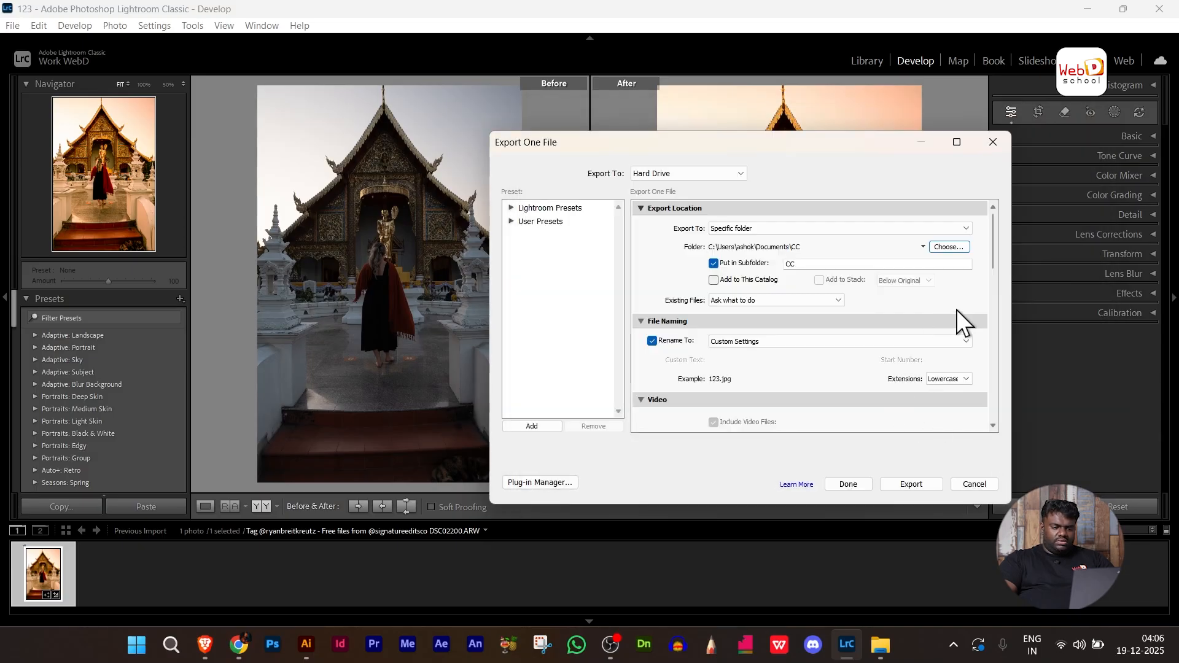
Step: Choose JPEG as the image format in the export file settings and export the photo
drag(994, 249, 982, 313)
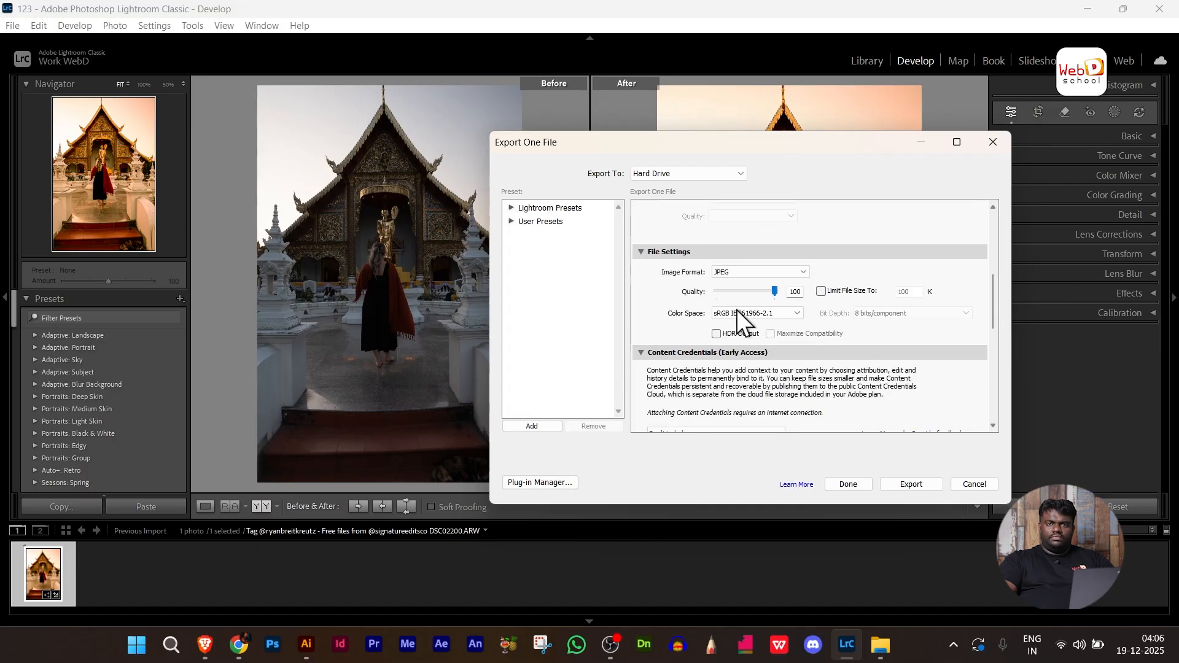
click(756, 270)
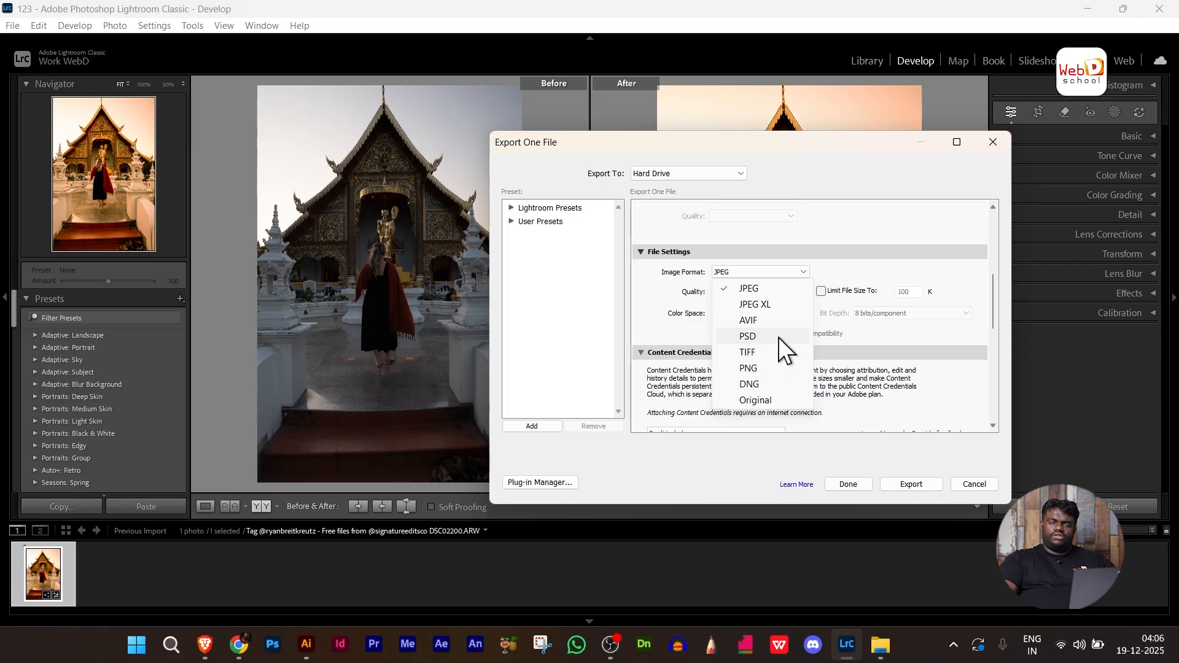
click(773, 290)
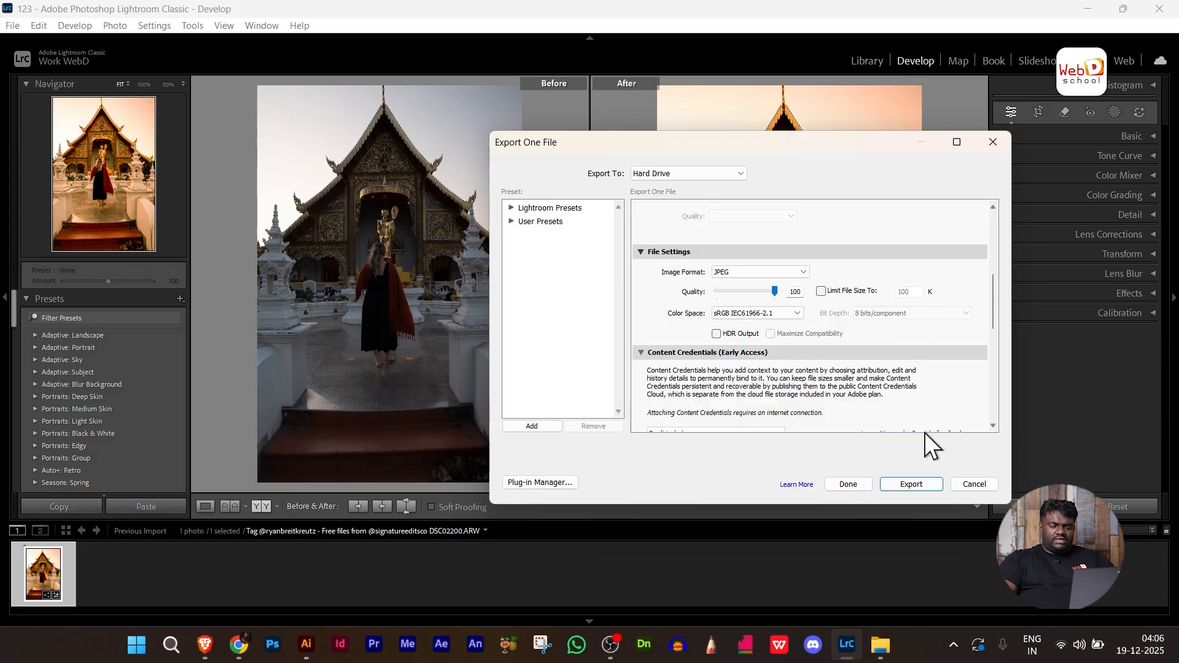
click(911, 485)
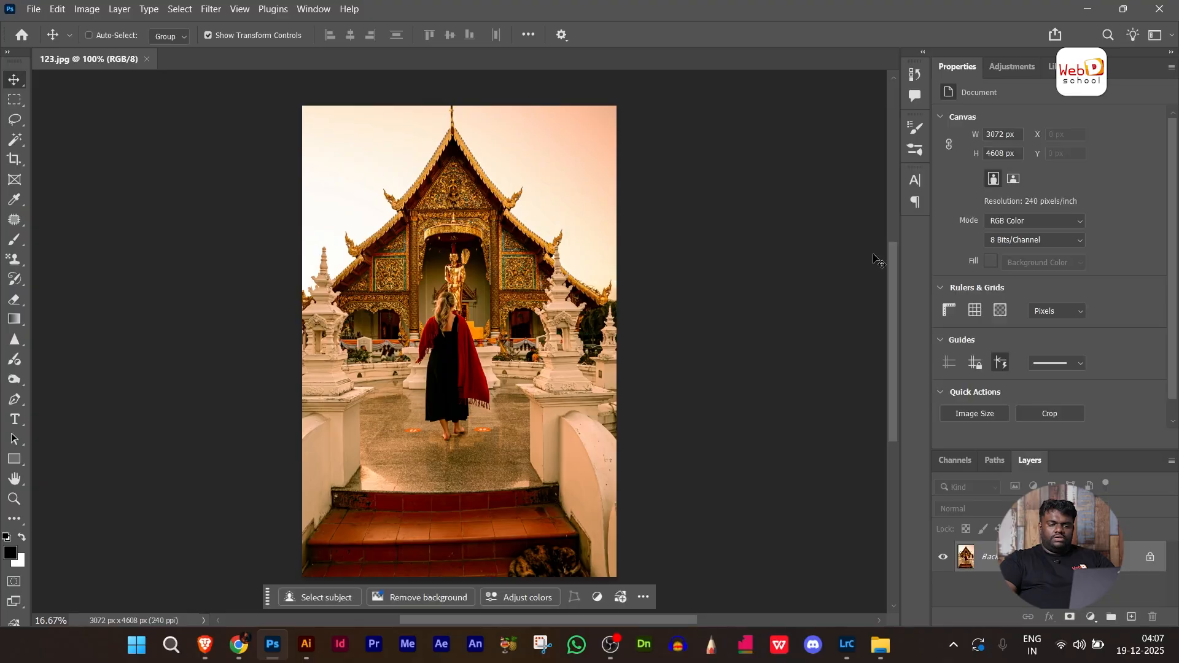
Step: Switch to File Explorer and open the exported 123.jpg from the CC subfolder inside Documents\CC
key(super+d)
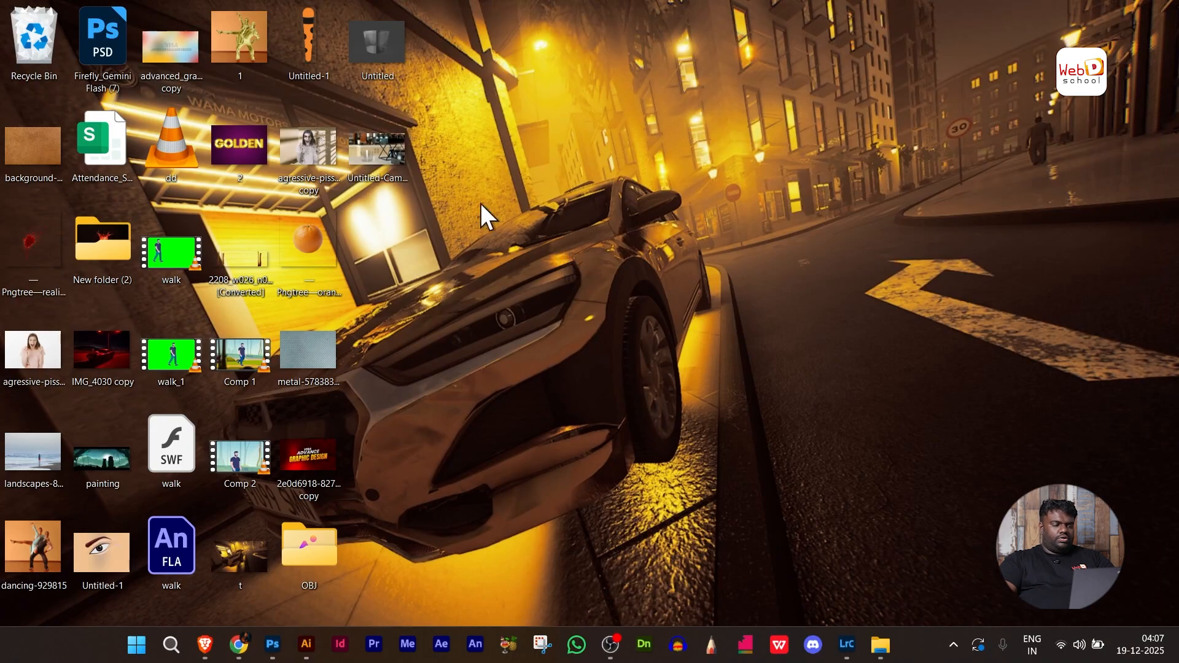
key(super+e)
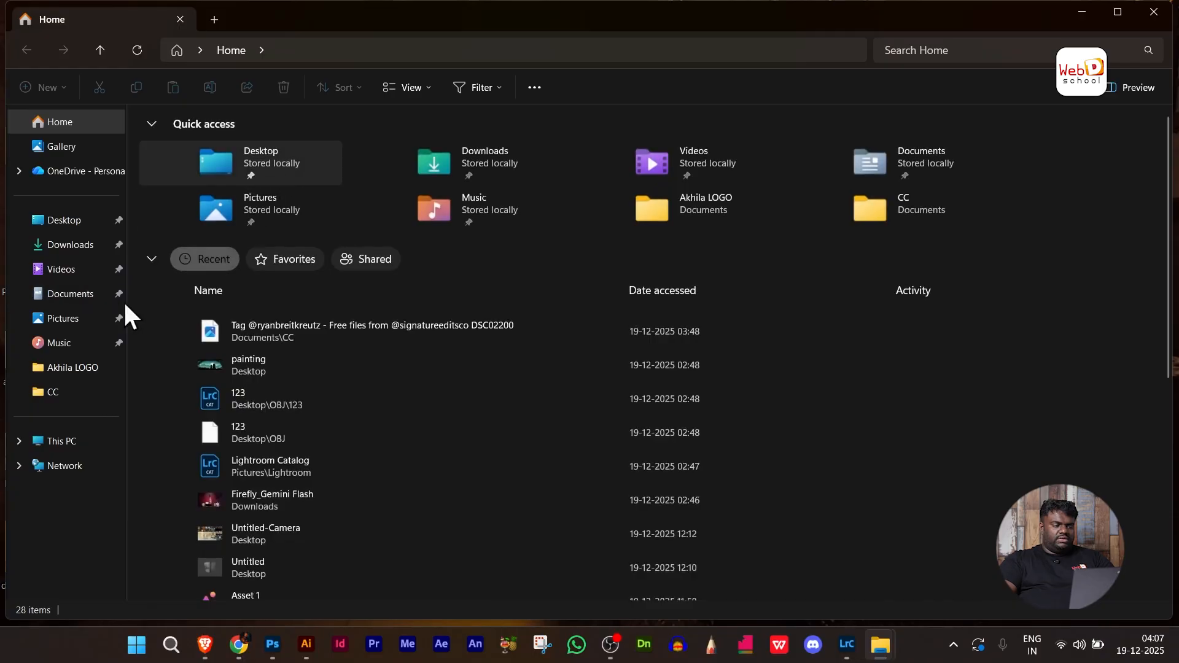
click(65, 302)
double_click(526, 156)
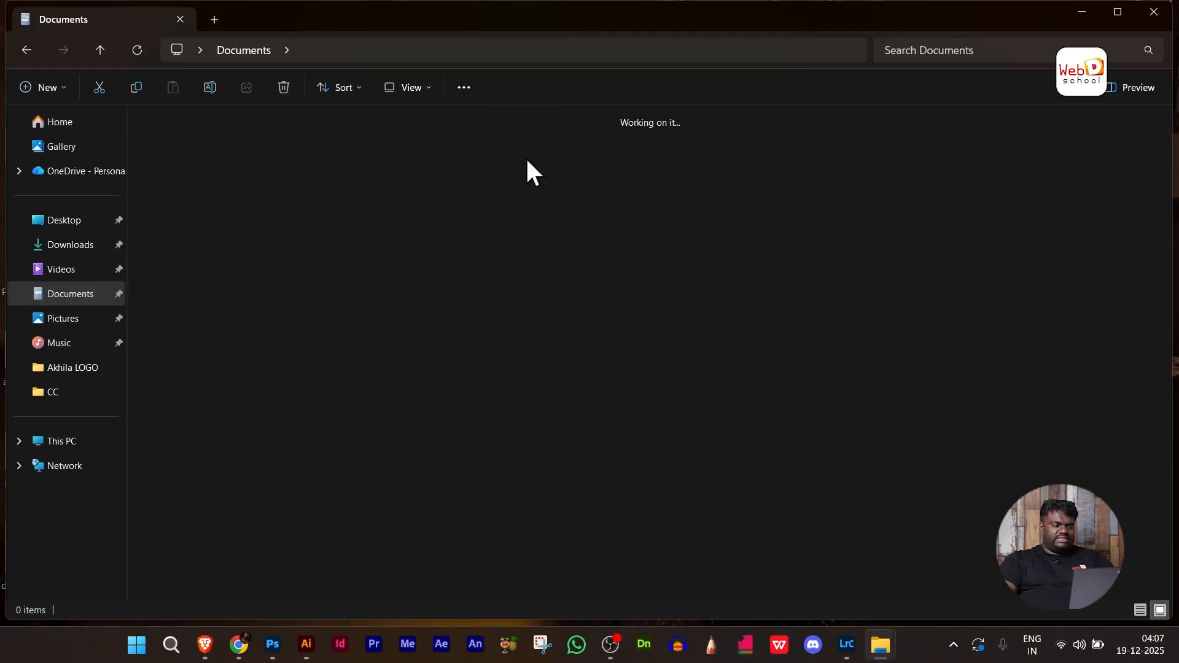
click(276, 183)
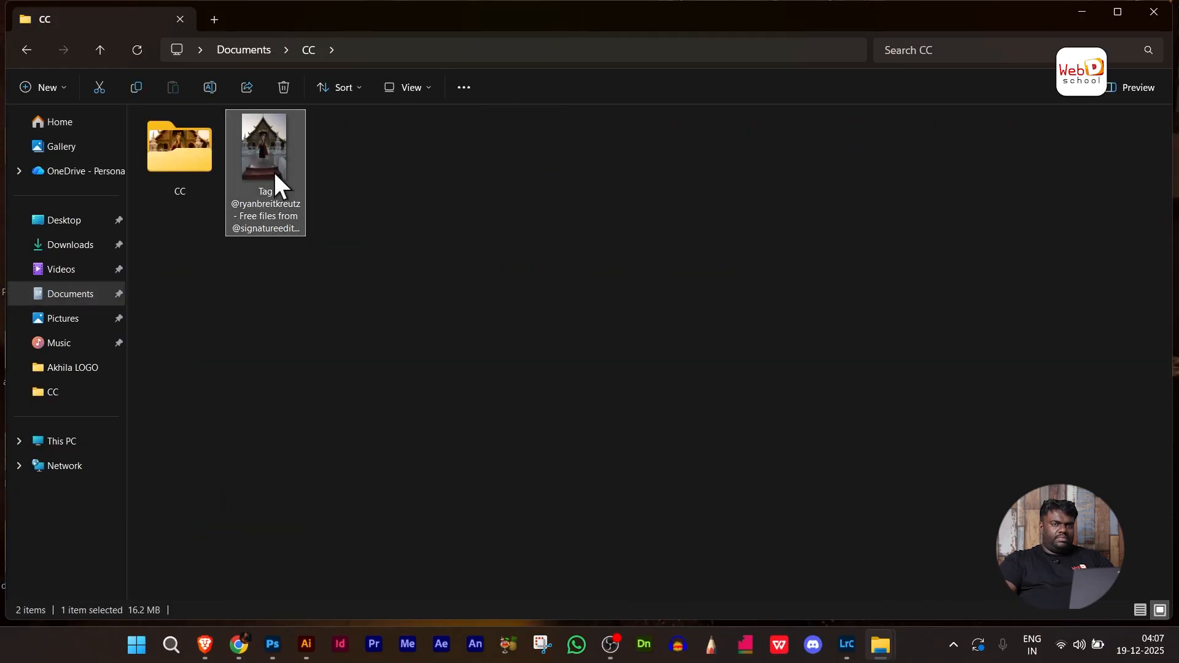
double_click(181, 172)
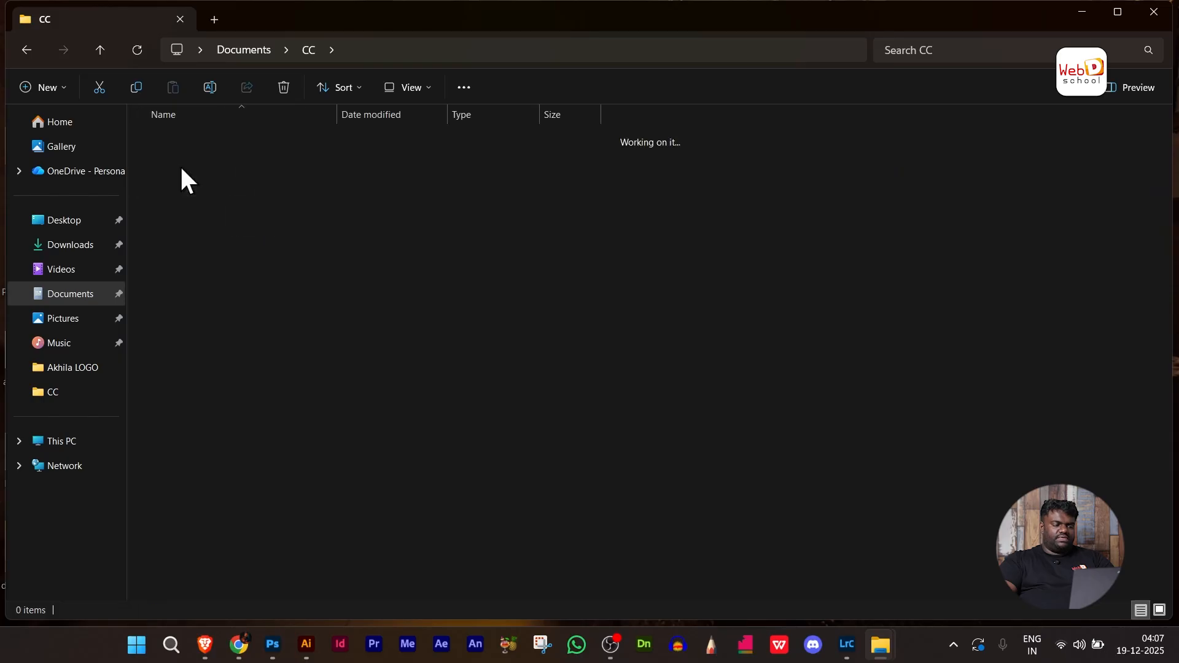
click(215, 159)
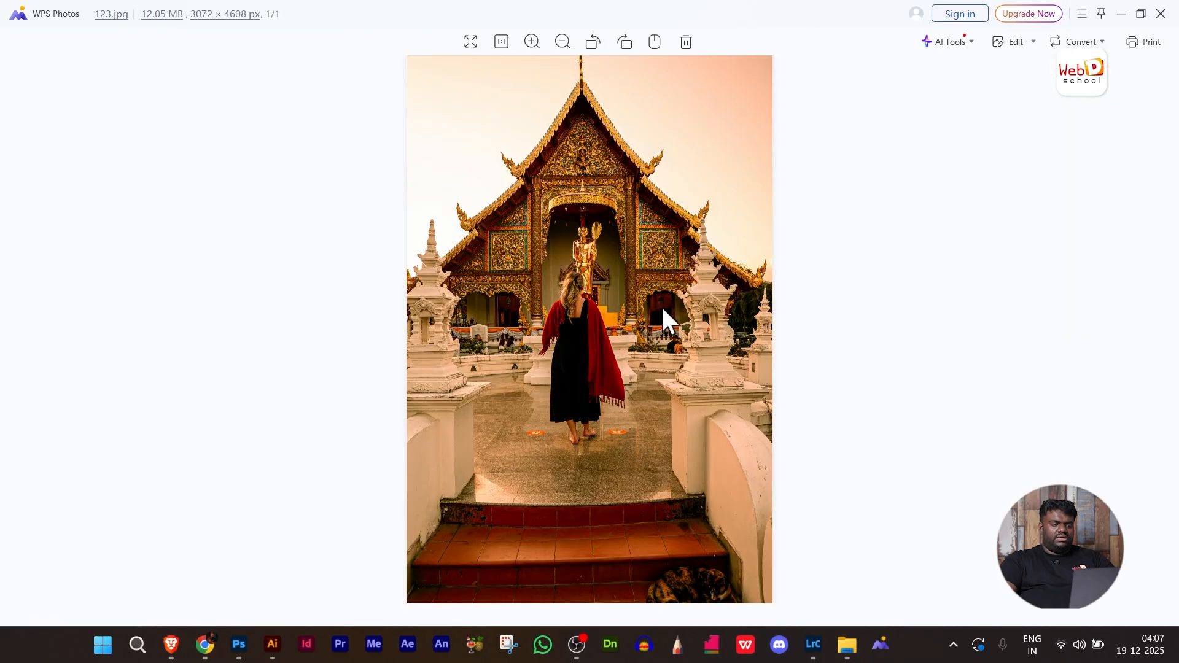
Step: Examine the exported photo up close, including the golden statue, red shawl and carved temple gable
scroll(579, 279, up, 1)
key(ctrl)
scroll(579, 280, up, 5)
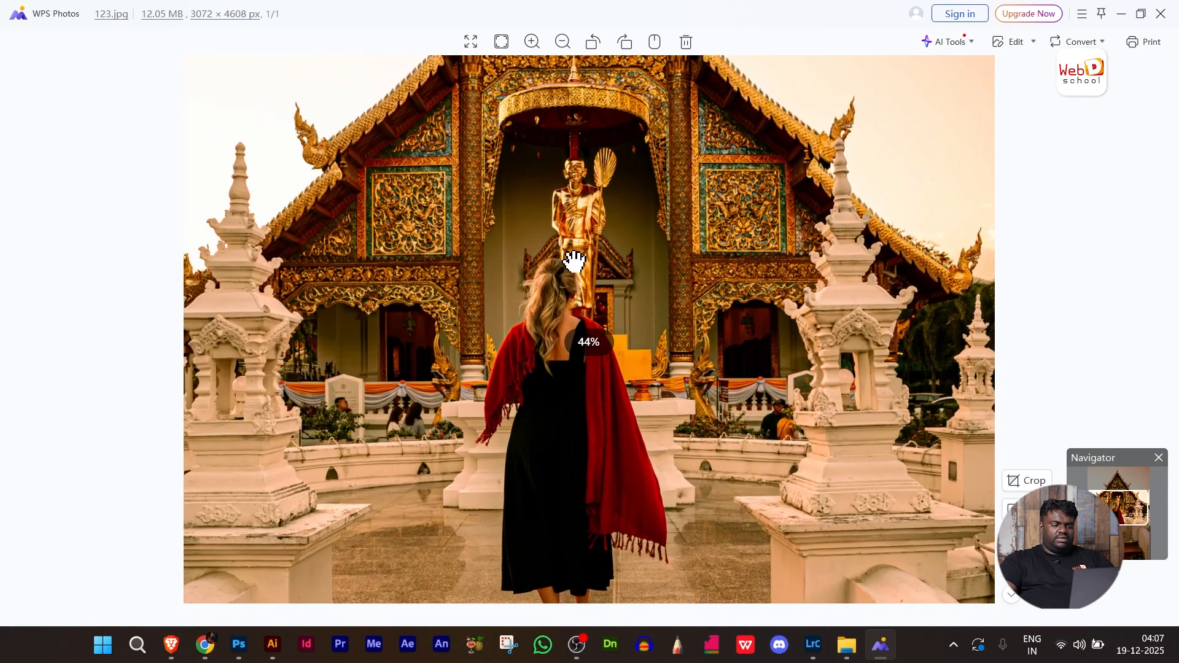
scroll(675, 476, up, 5)
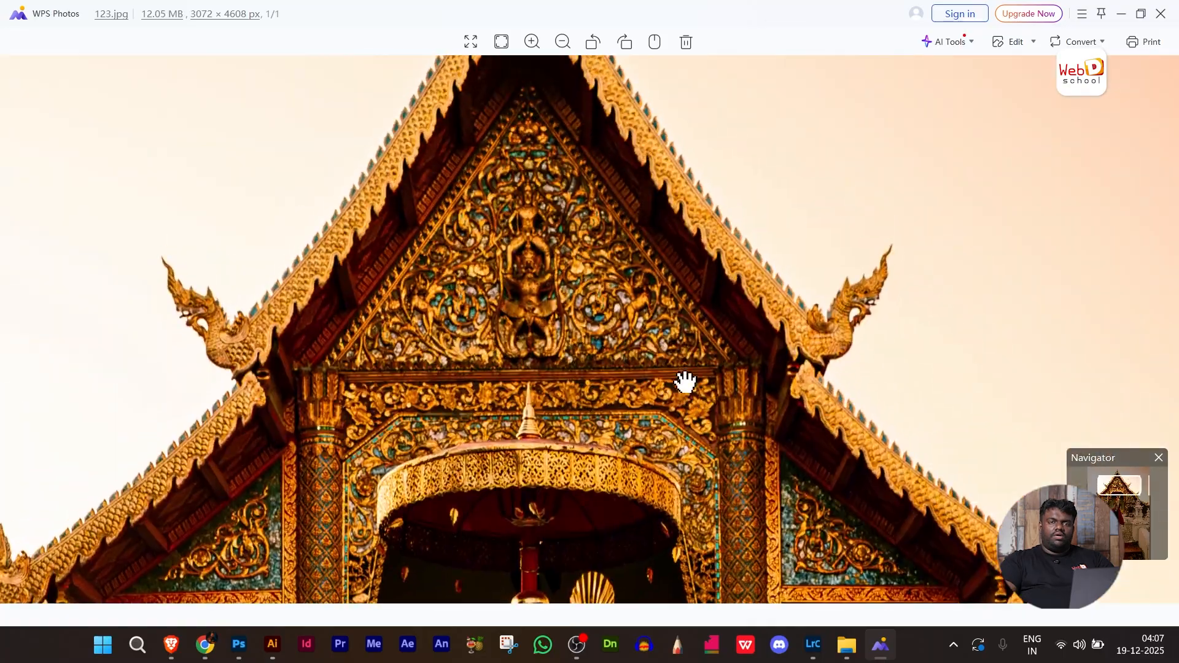